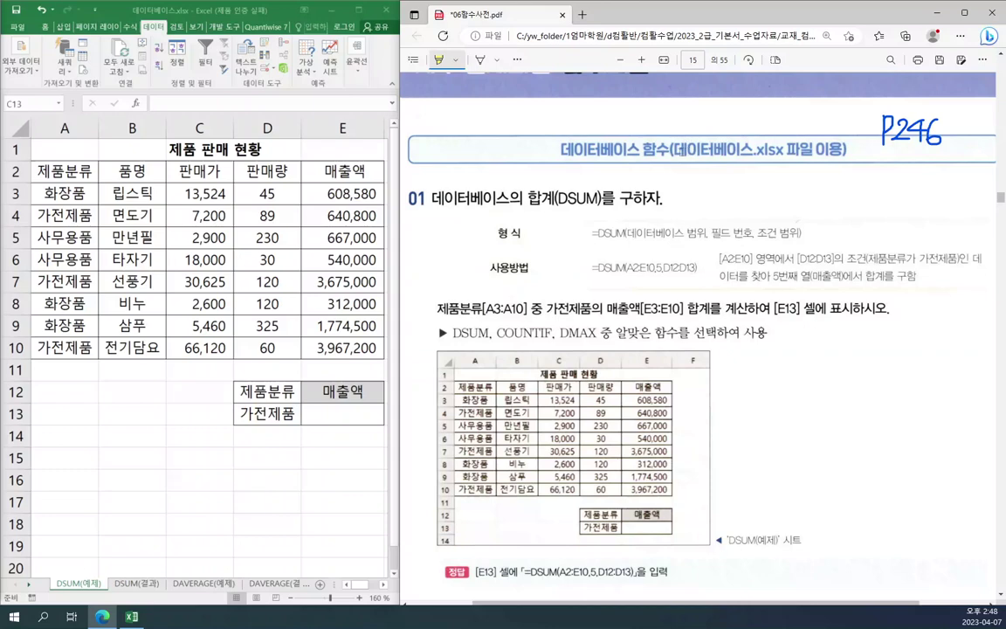
Highlight the database workbook name, the DSUM syntax parts, the 'DSUM(예제)' sheet label and '매출액[E3:E10] 합계' in the PDF
drag(674, 150, 802, 150)
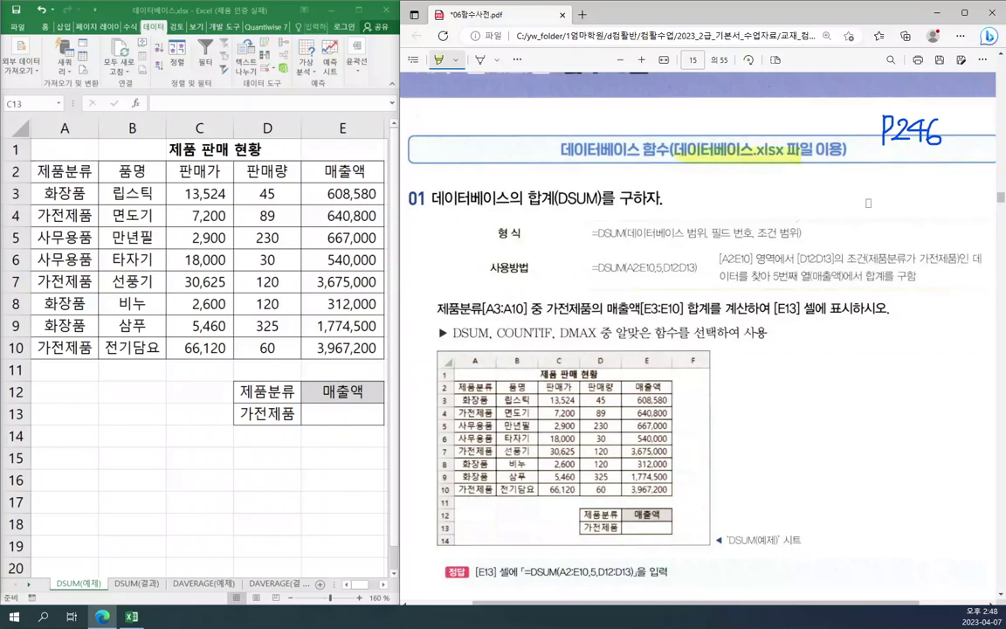
scroll(892, 242, down, 2)
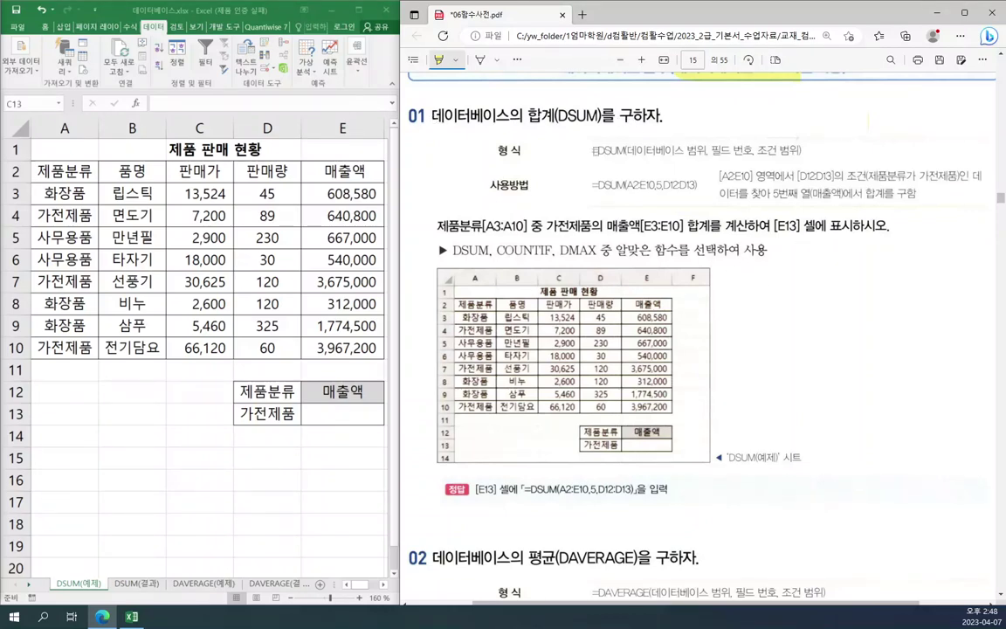
drag(598, 150, 793, 151)
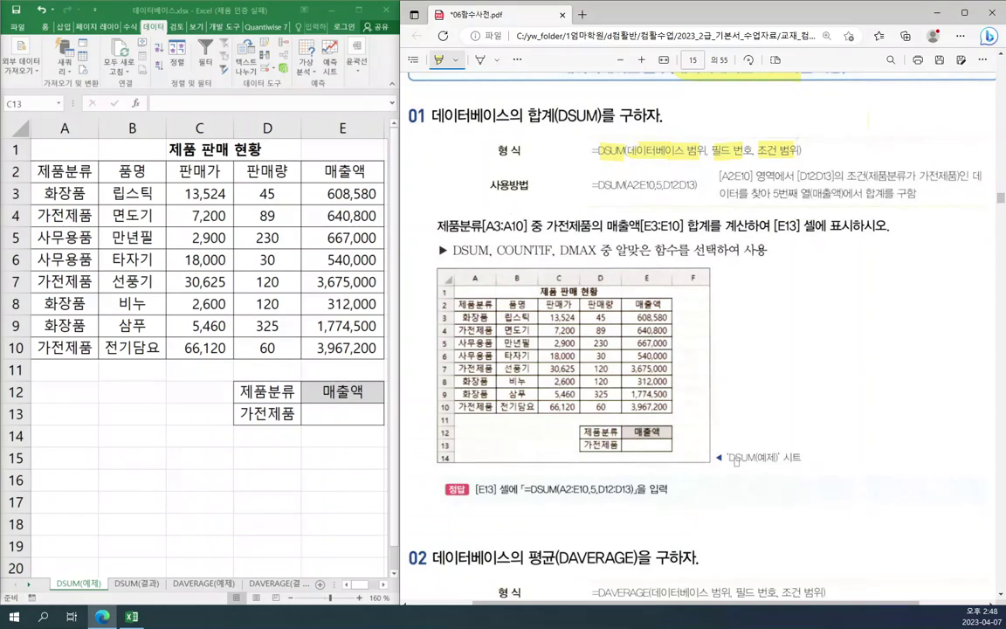
drag(726, 457, 813, 458)
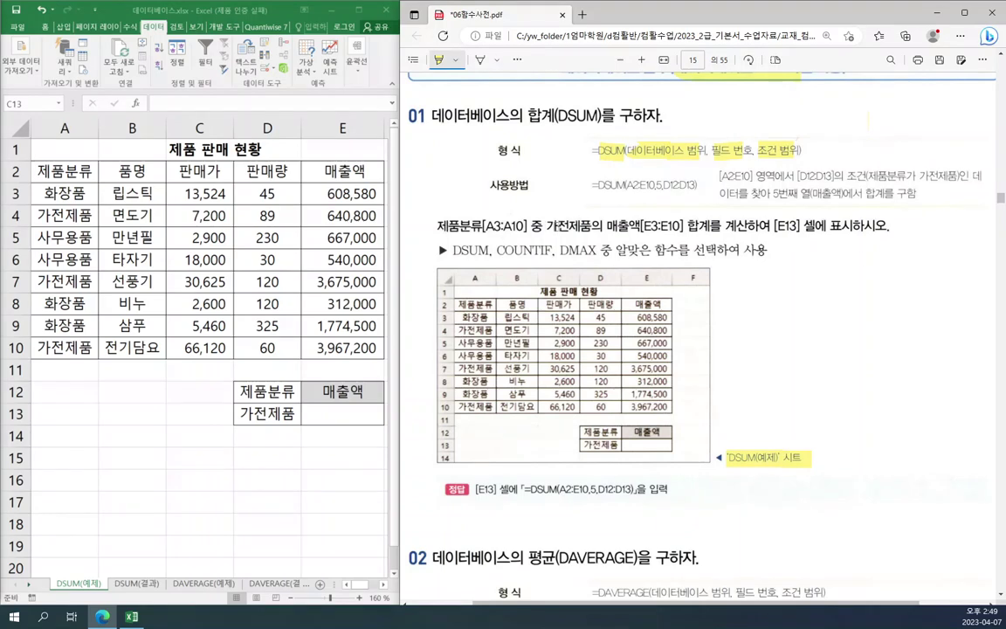
drag(604, 225, 711, 227)
Underline '매출액[E3:E10]', 'DSUM' and '제품분류[A3:A10] 중 가전제품' with the pen, and box '합계' in problem 01
click(479, 59)
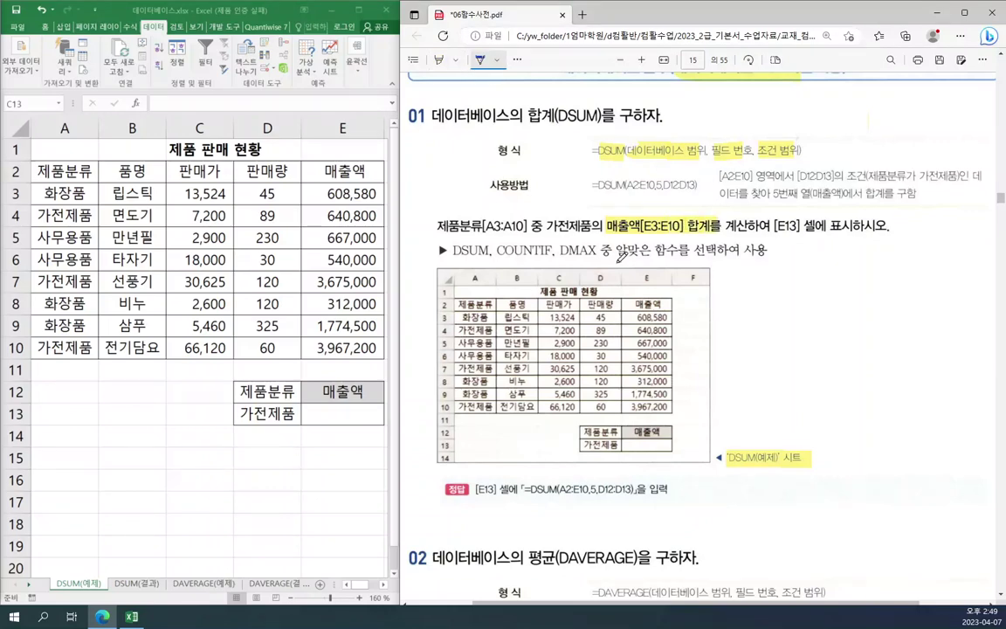
mouse_move(609, 228)
mouse_down()
mouse_move(686, 234)
mouse_move(719, 224)
mouse_move(696, 219)
mouse_move(691, 229)
mouse_up()
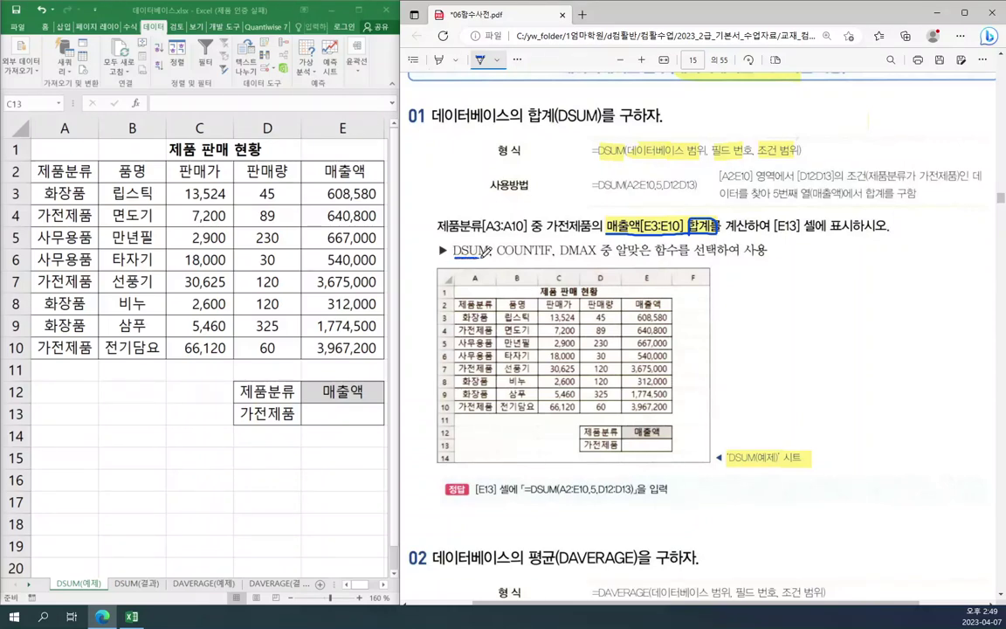
drag(453, 256, 487, 256)
drag(439, 230, 545, 232)
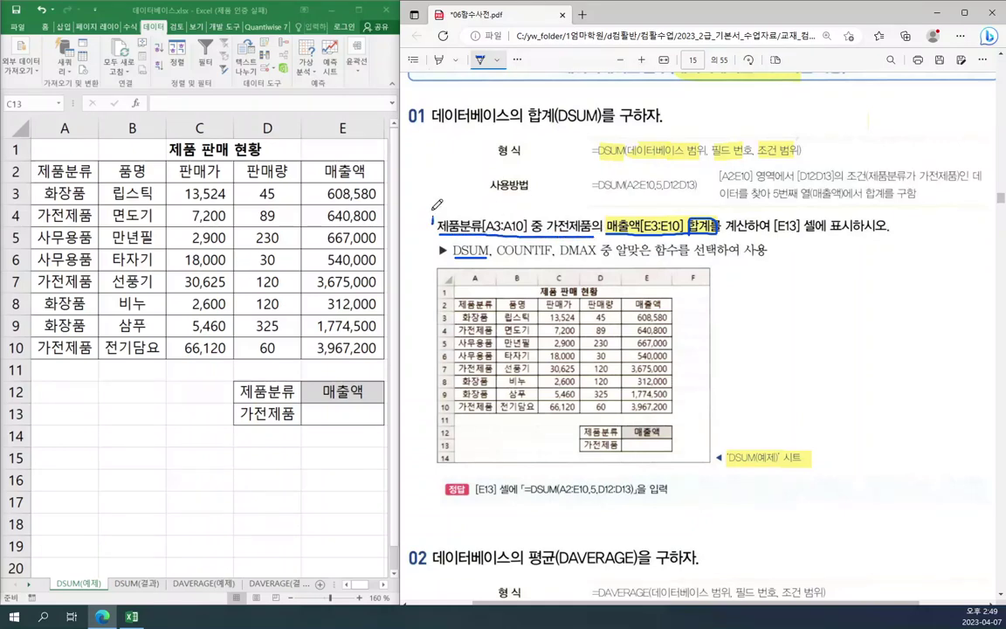
Pen a star and arrow beside problem 01, bracket its example's criteria cells 제품분류 and 가전제품, and handwrite '고급필터' above the section title
mouse_move(436, 216)
mouse_down()
mouse_move(419, 214)
mouse_move(438, 216)
mouse_up()
drag(579, 422, 582, 444)
scroll(697, 96, up, 2)
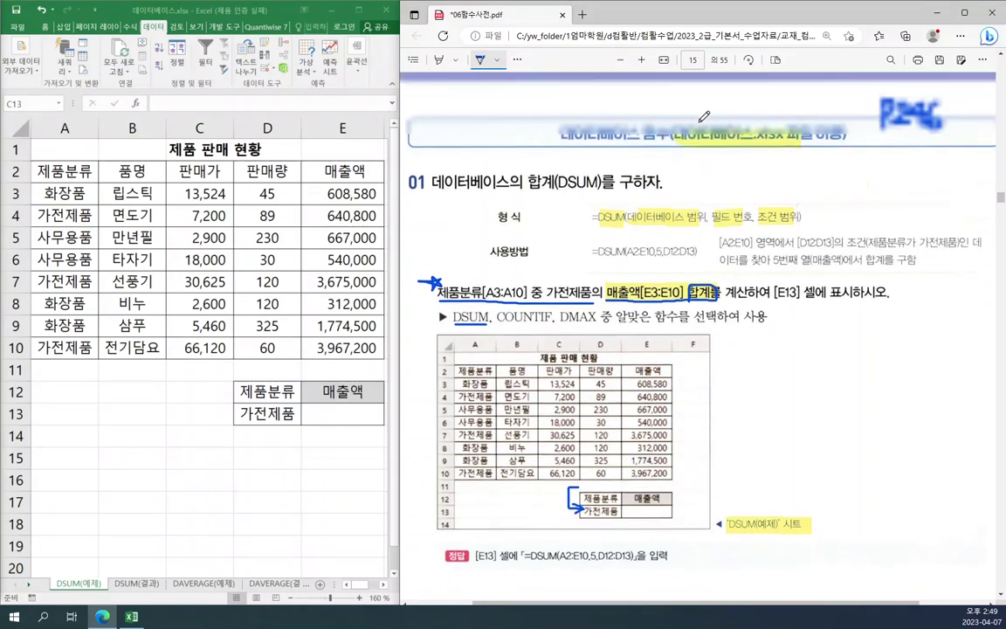
mouse_move(712, 113)
mouse_down()
mouse_move(737, 103)
mouse_move(721, 123)
mouse_move(732, 124)
mouse_move(741, 102)
mouse_move(733, 110)
mouse_move(743, 104)
mouse_move(747, 117)
mouse_move(770, 107)
mouse_up()
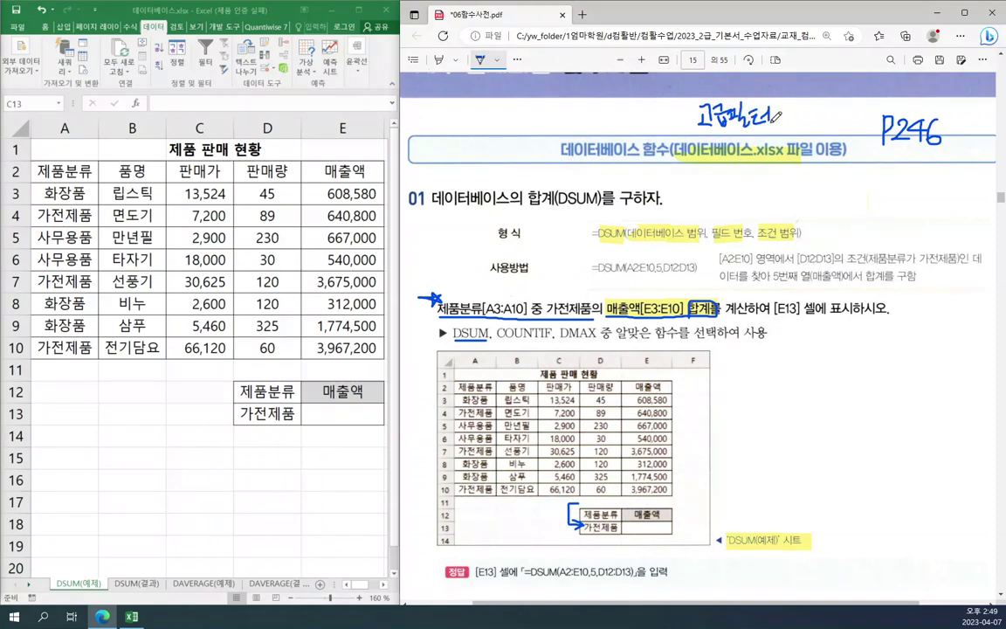
Switch to Excel and compare the criteria cells D12:D13 with the 제품분류 header in A2
scroll(746, 305, down, 3)
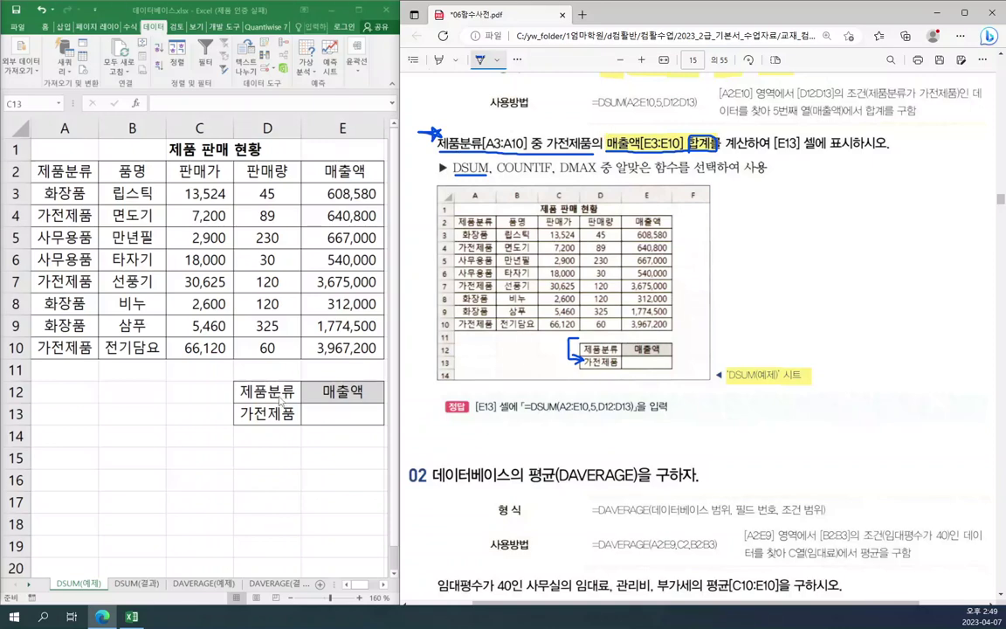
click(254, 391)
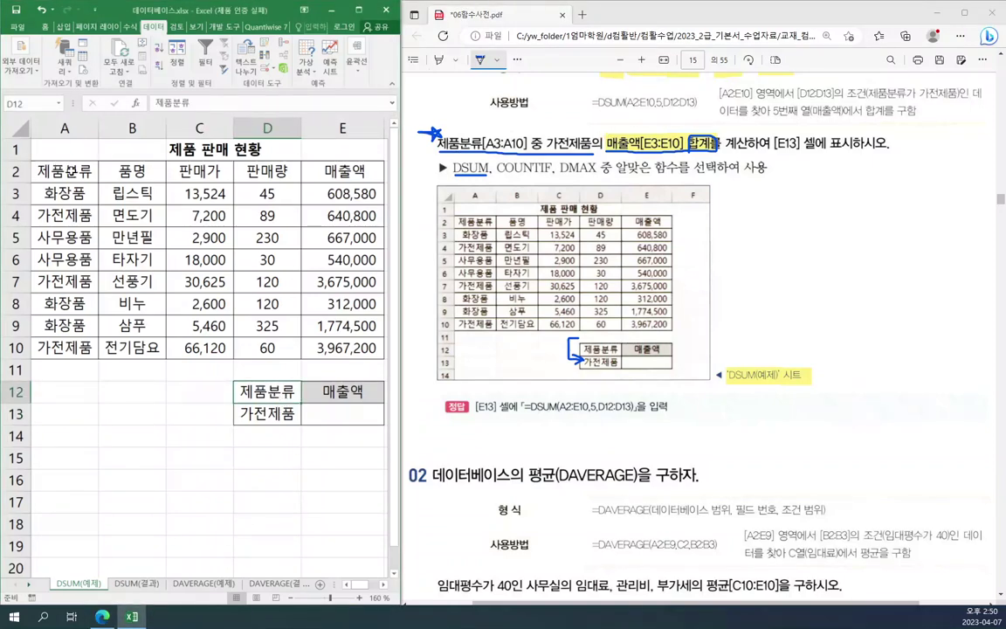
click(71, 171)
click(272, 413)
drag(276, 390, 277, 403)
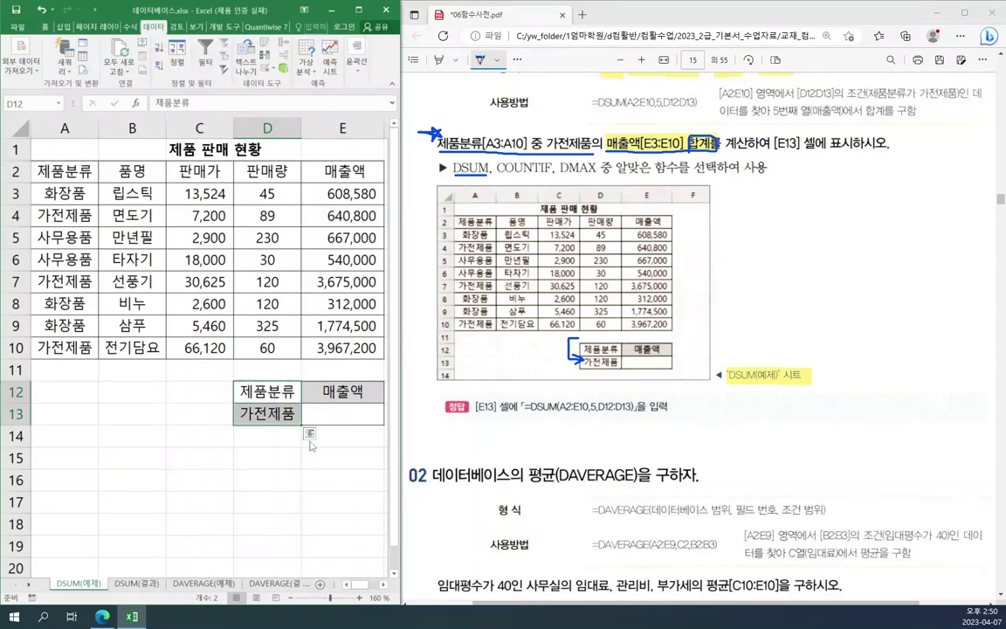
click(273, 413)
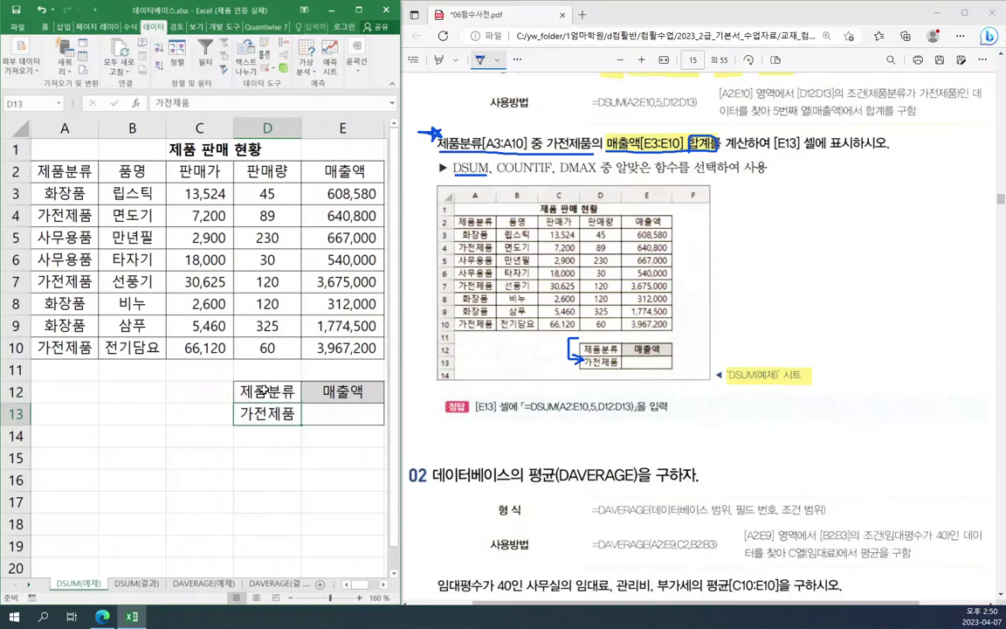
Start a DSUM function in cell E13 and set its Database argument to A2:E10
click(319, 412)
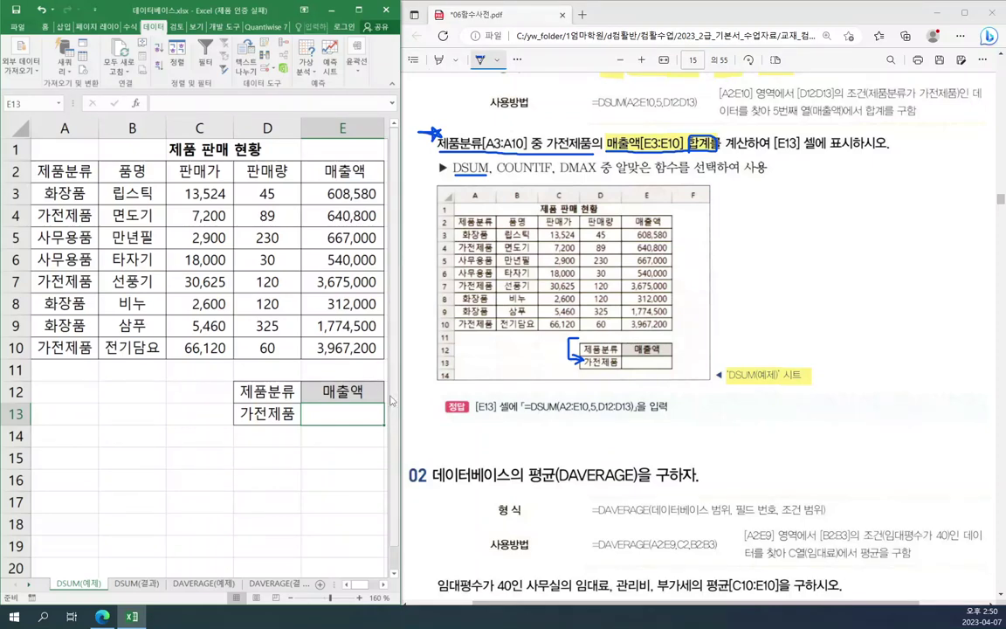
text(=)
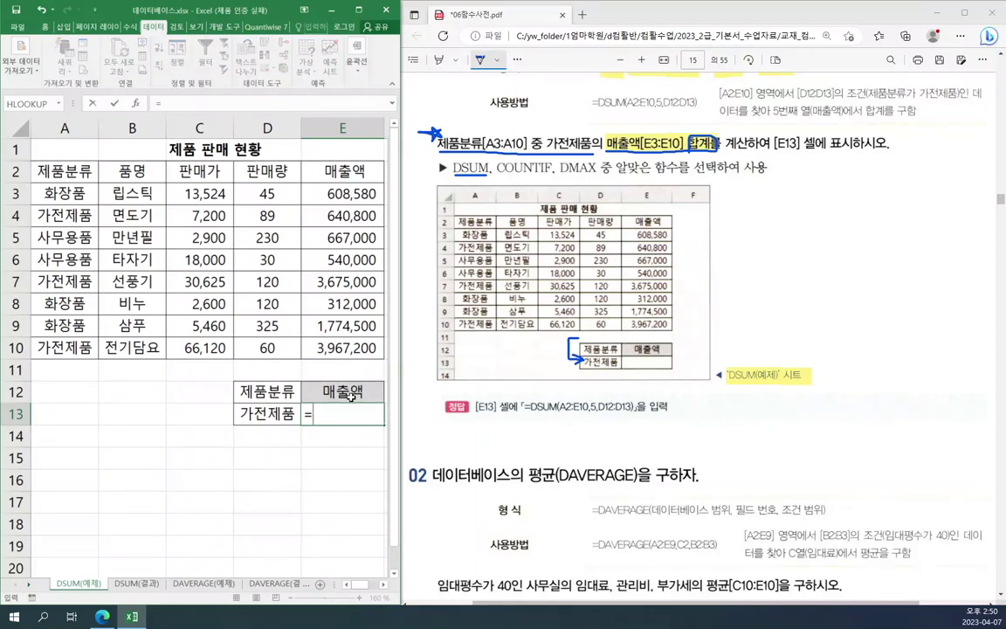
text(dsum)
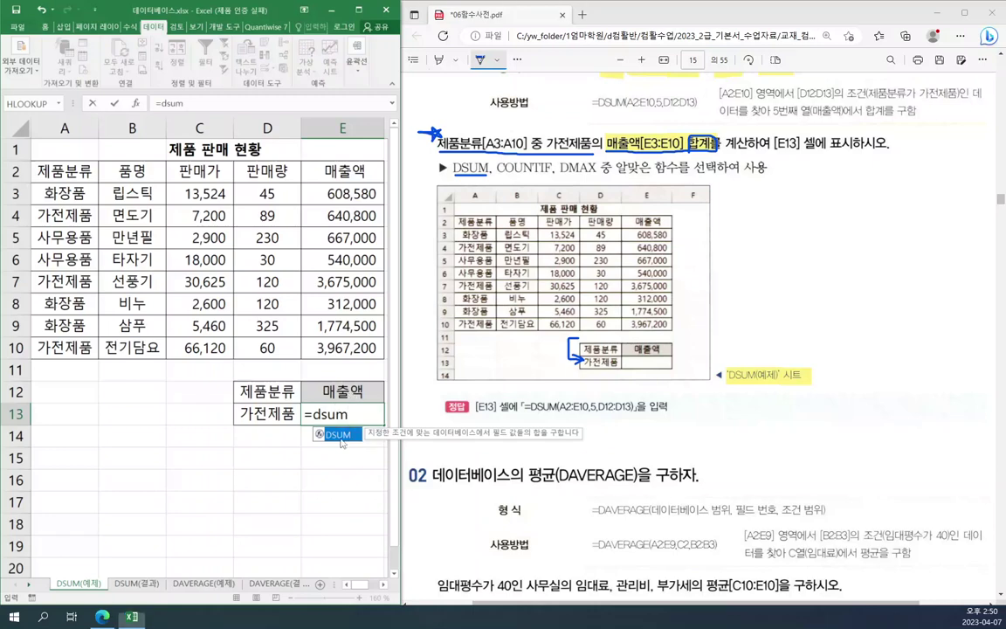
key(Tab)
click(136, 104)
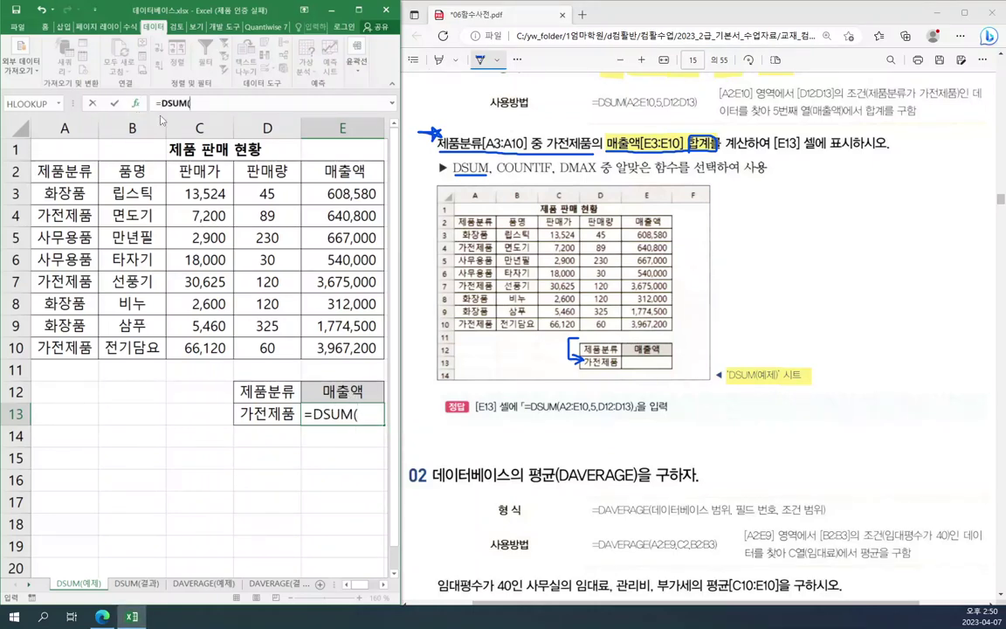
drag(482, 211, 491, 237)
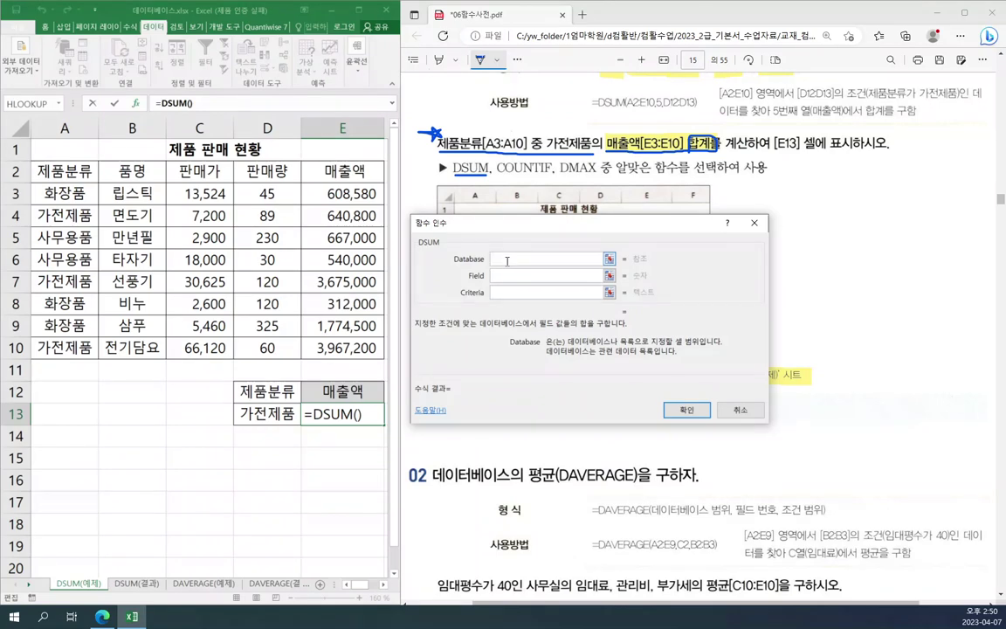
drag(68, 172, 335, 348)
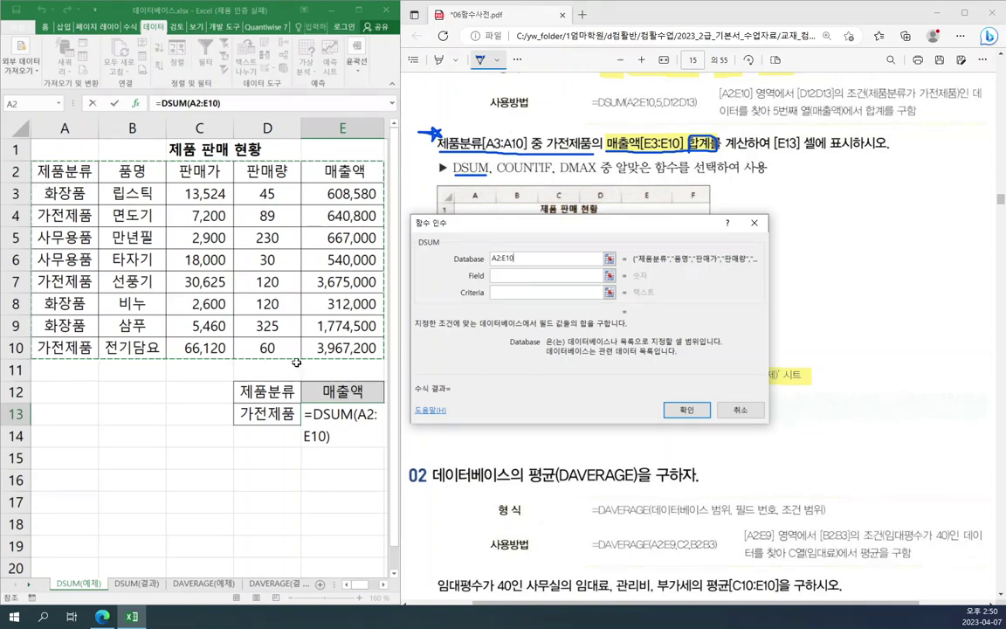
Set the DSUM Field argument to E2 and Criteria to D12:D13, and complete the formula
click(524, 273)
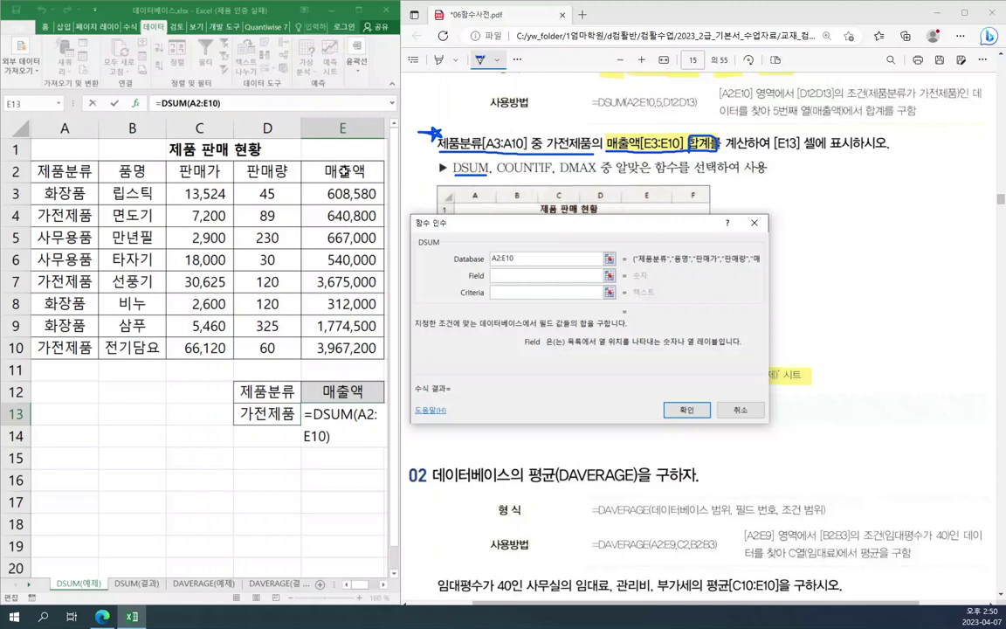
click(343, 172)
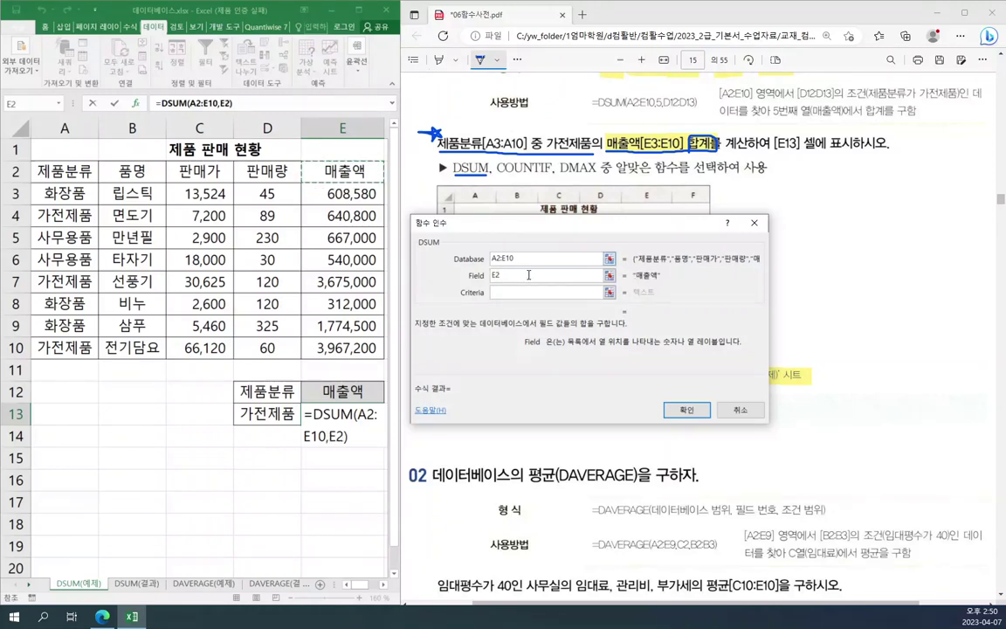
key(Tab)
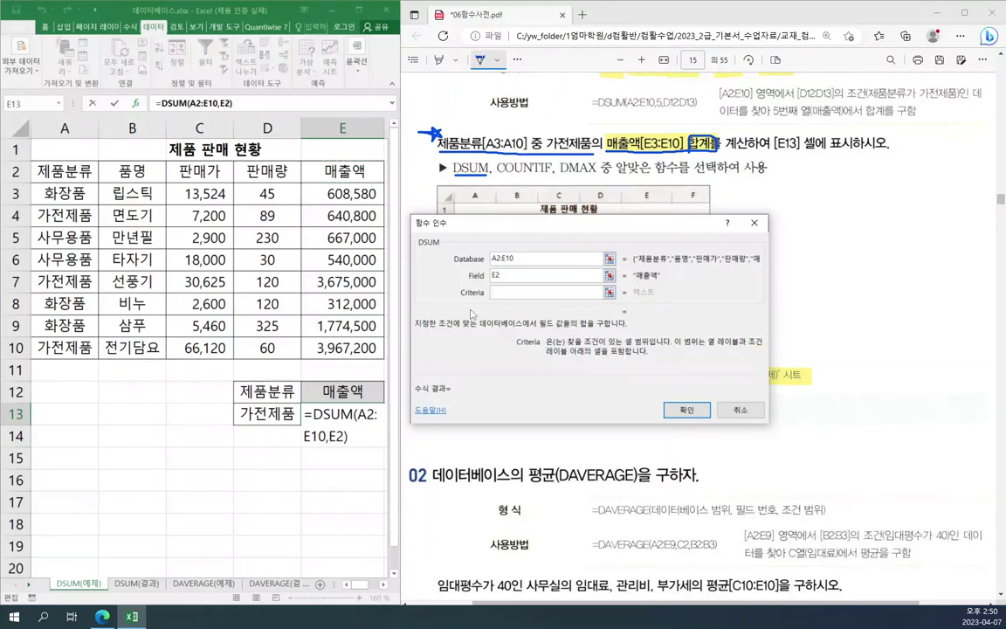
drag(266, 391, 270, 411)
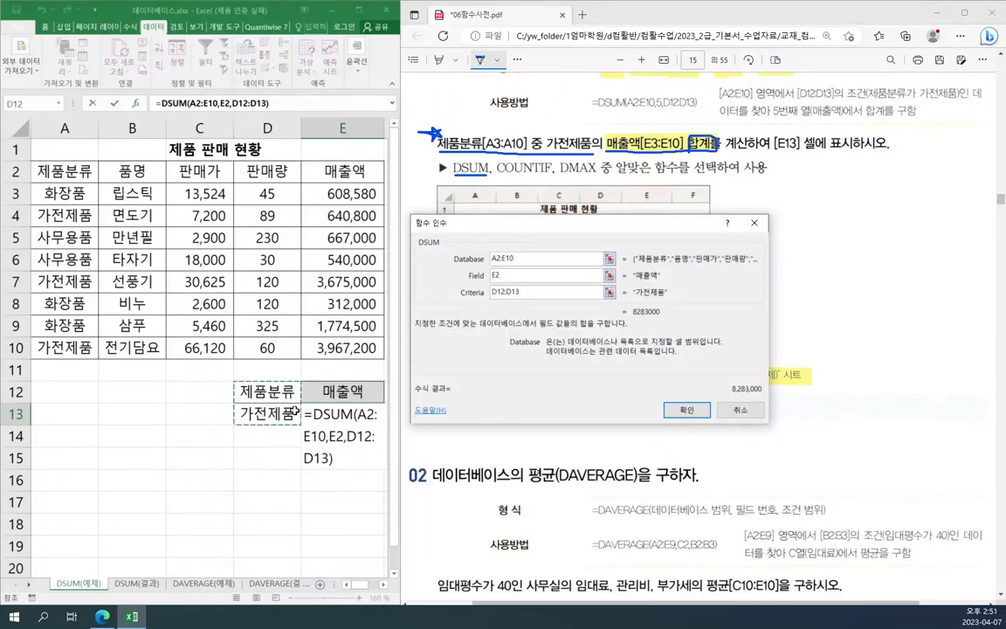
click(673, 408)
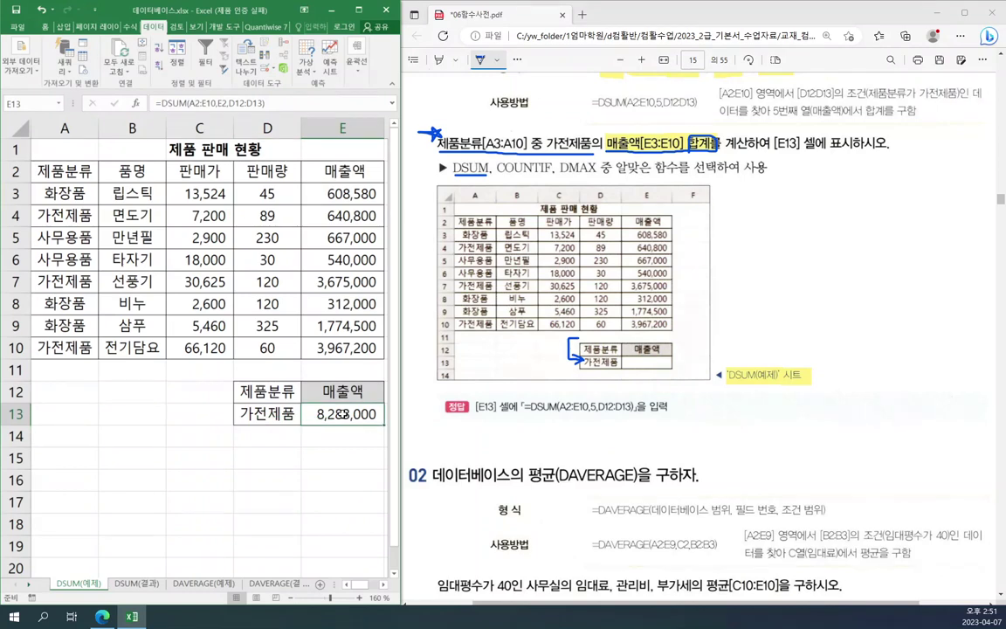
Review the criteria range D12:D13 used by the DSUM formula
click(189, 394)
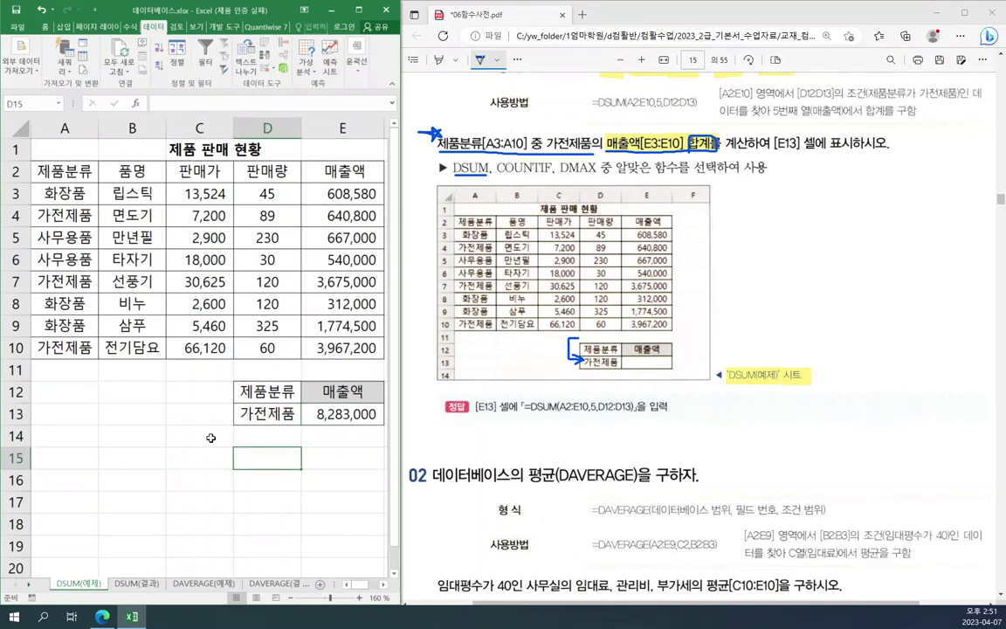
click(142, 398)
drag(255, 390, 260, 412)
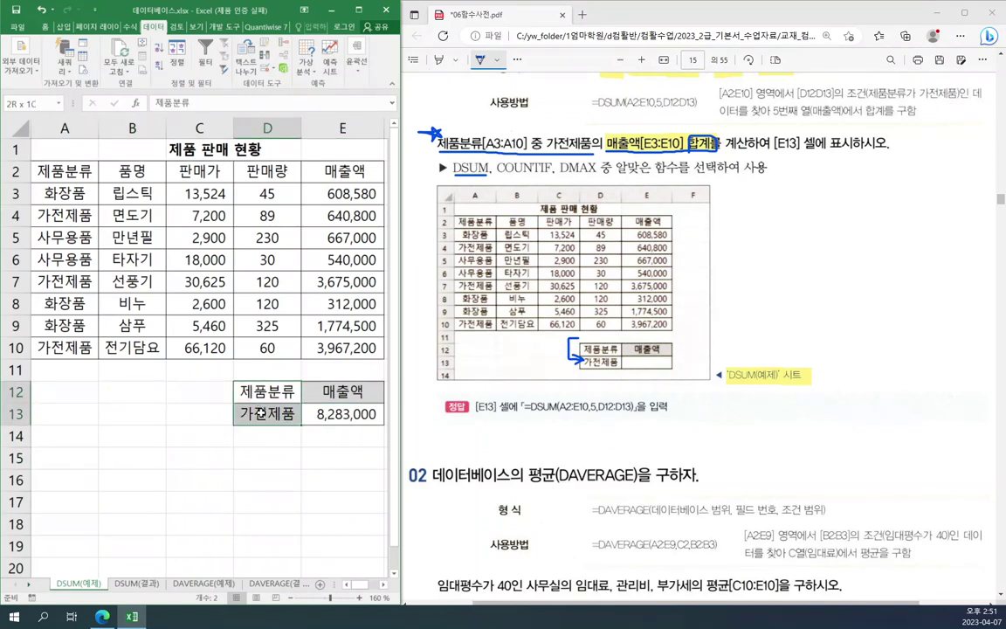
click(124, 390)
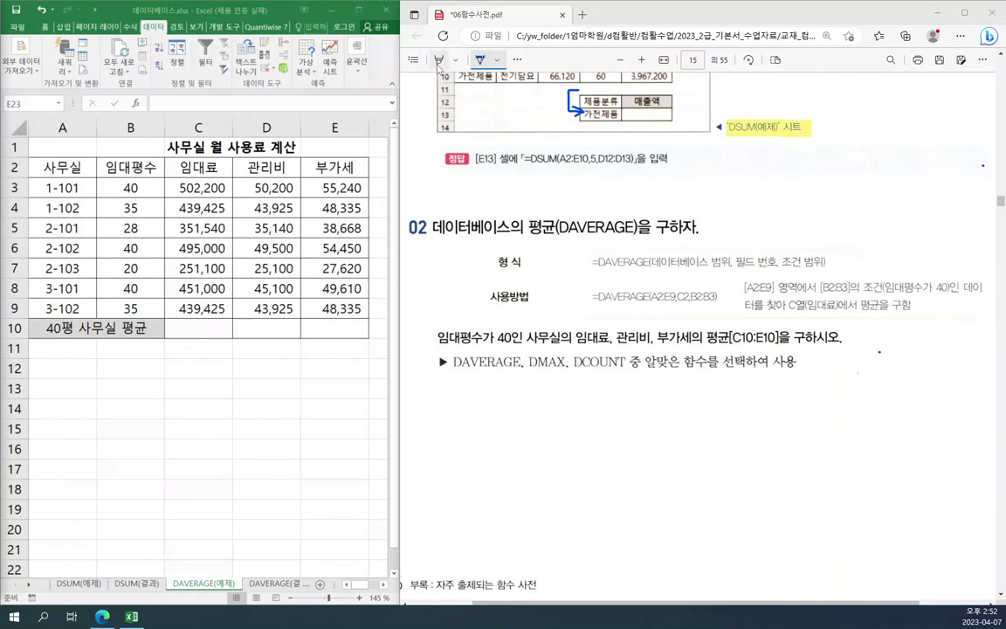
Highlight '평균(DAVERAGE)' in the PDF's section 02 heading and the three arguments in its syntax line
click(438, 59)
drag(529, 227, 642, 227)
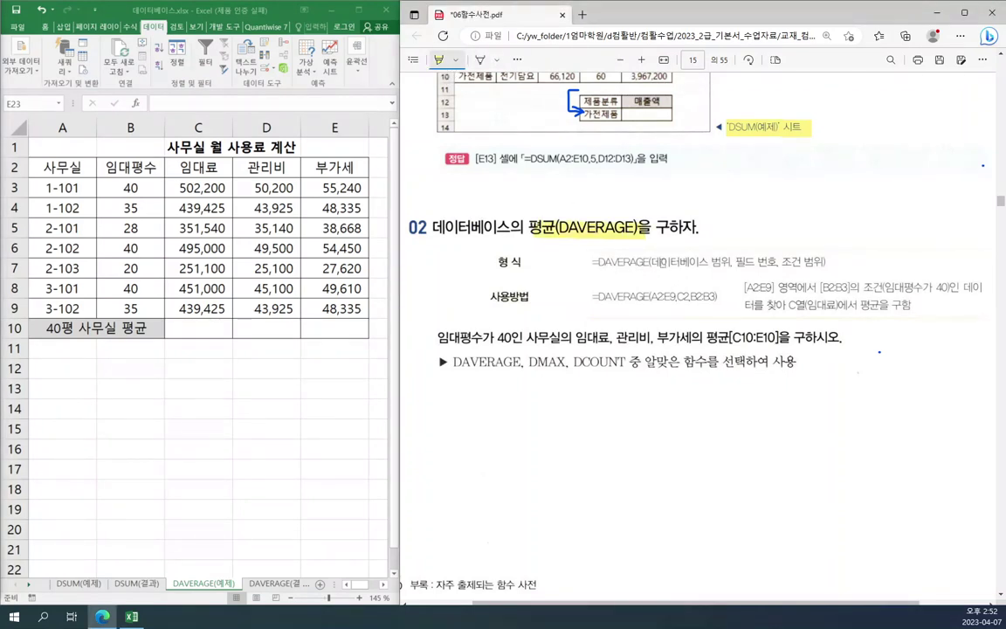
drag(654, 261, 821, 261)
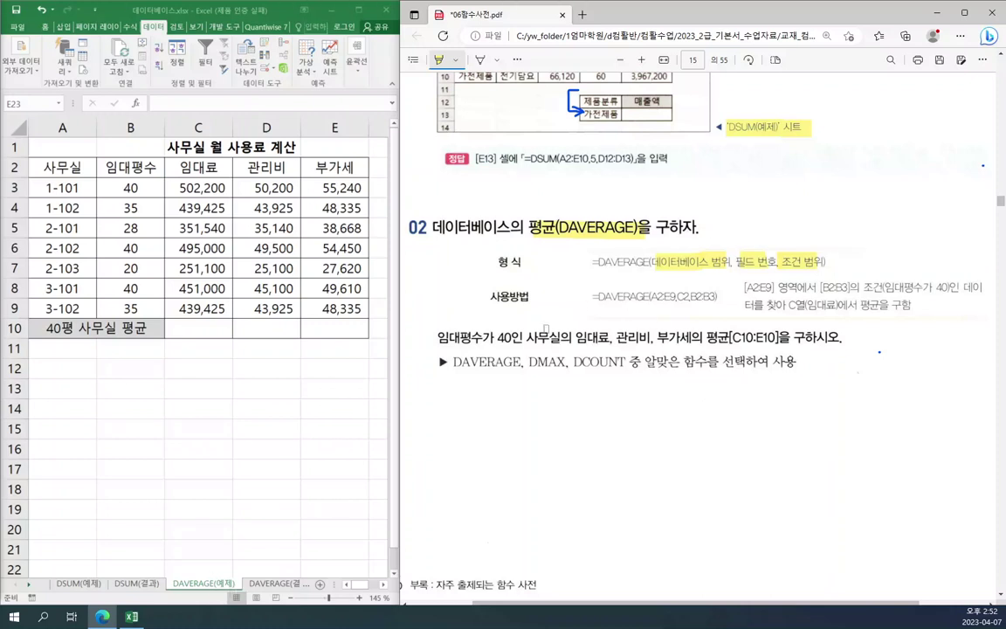
Highlight '임대평수가 40', '임대료, 관리비, 부가세의 평균' and the DAVERAGE function name in problem 02
drag(435, 337, 511, 337)
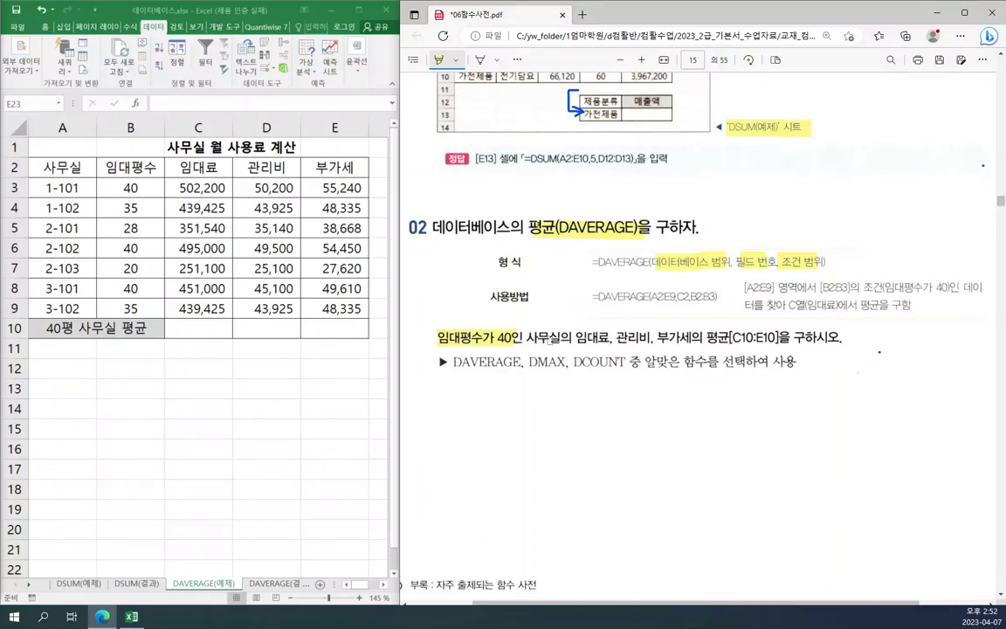
drag(573, 337, 586, 338)
drag(631, 337, 669, 337)
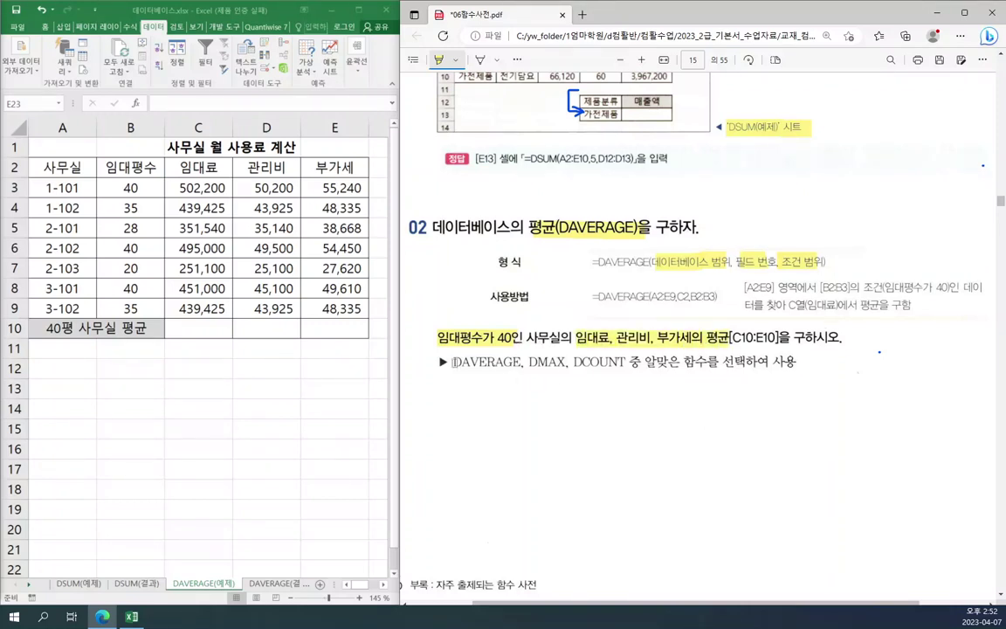
drag(451, 361, 524, 361)
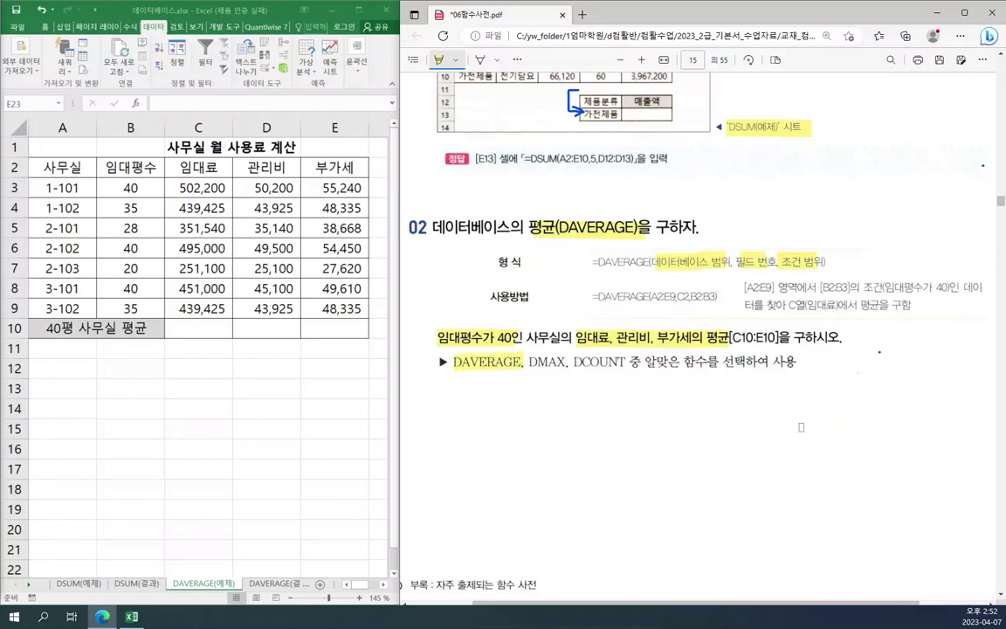
Highlight the criteria cells 임대평수 and 40 in the DAVERAGE example table on page 16
scroll(834, 382, down, 1)
scroll(834, 382, down, 10)
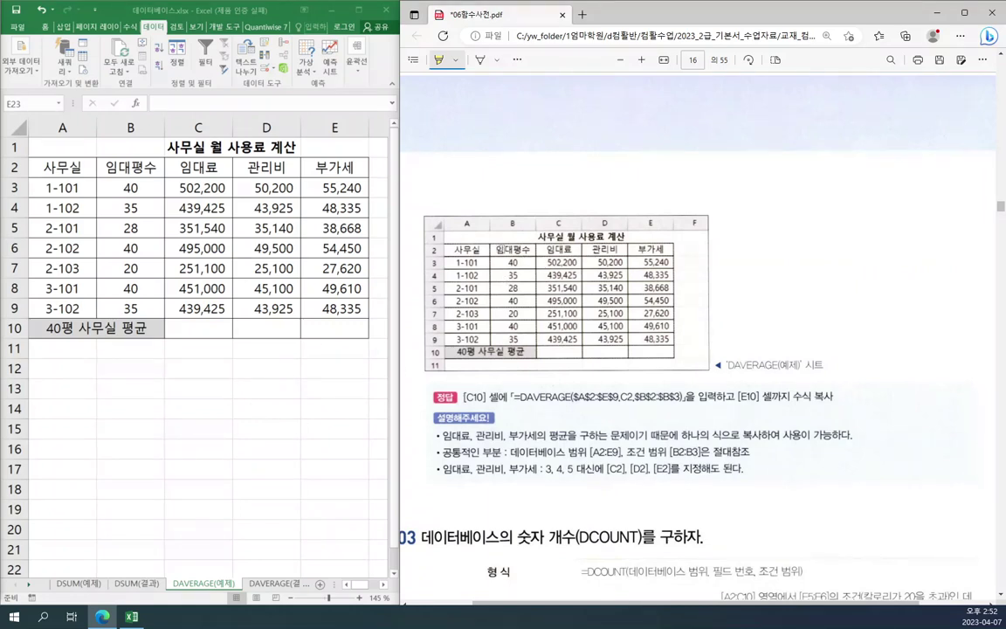
mouse_move(496, 249)
mouse_down()
mouse_move(528, 250)
mouse_move(500, 262)
mouse_up()
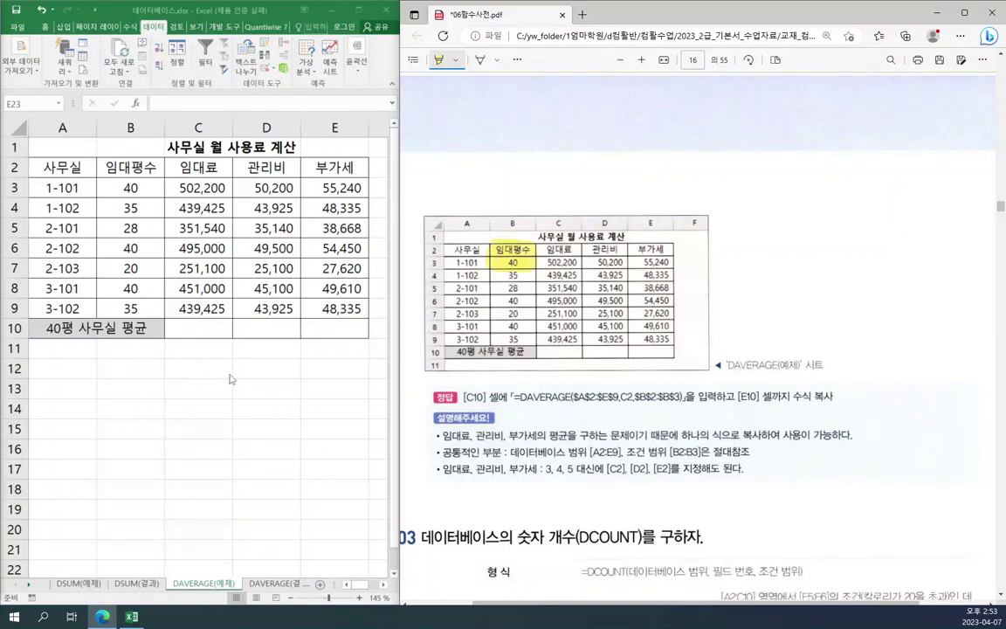
Begin a DAVERAGE formula in C10 and set its database argument to the absolute range $A$2:$E$9
click(214, 330)
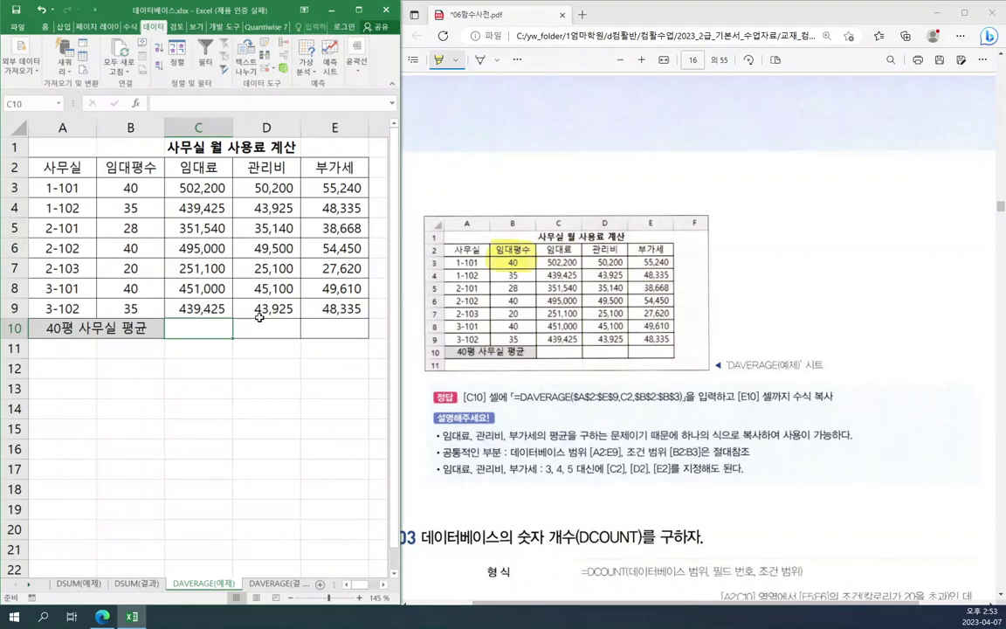
text(=d)
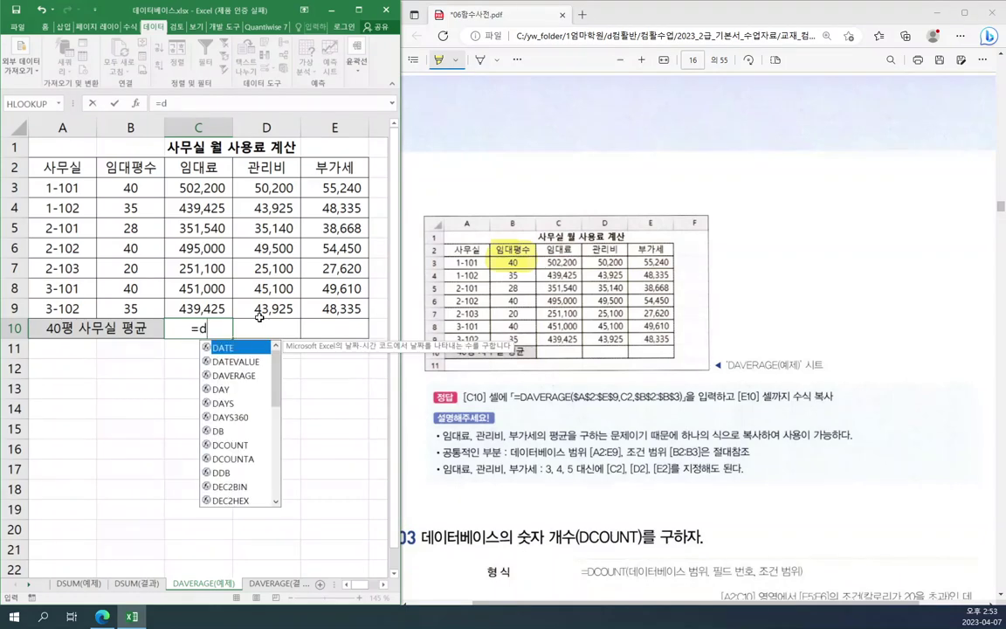
text(av)
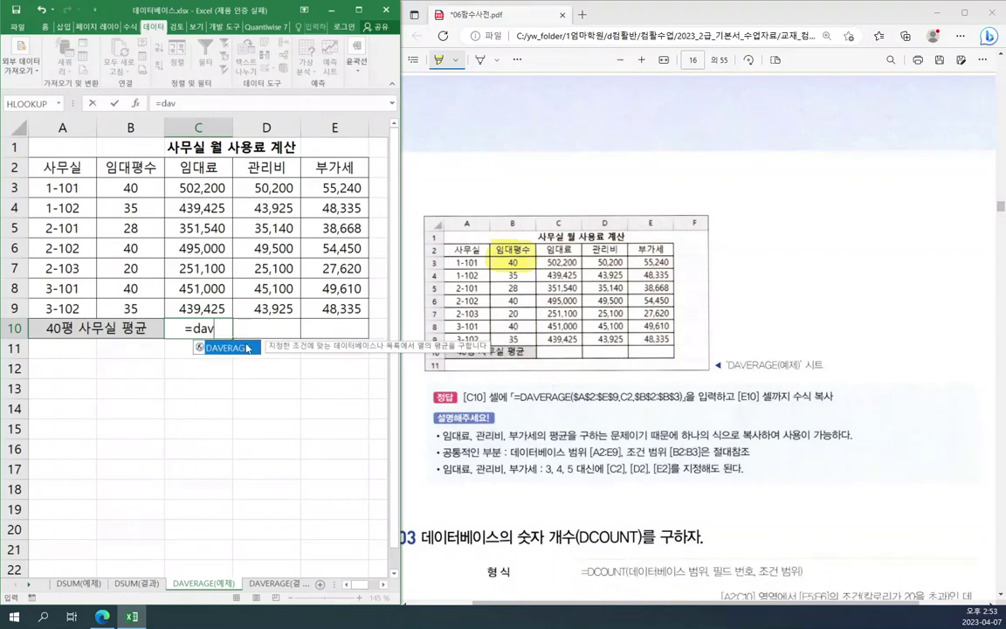
key(Tab)
key(ctrl+a)
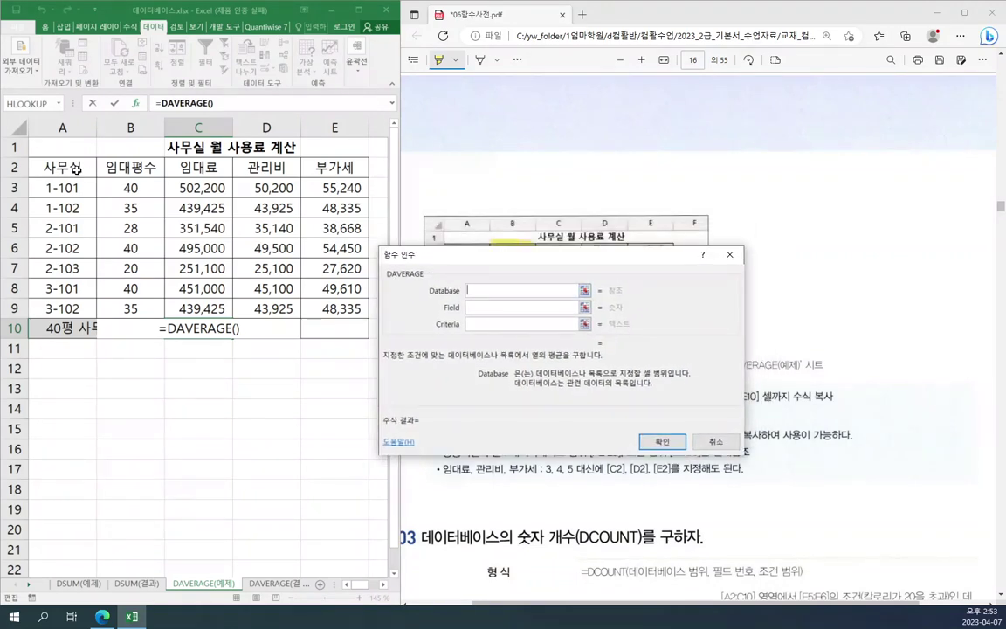
drag(55, 167, 330, 309)
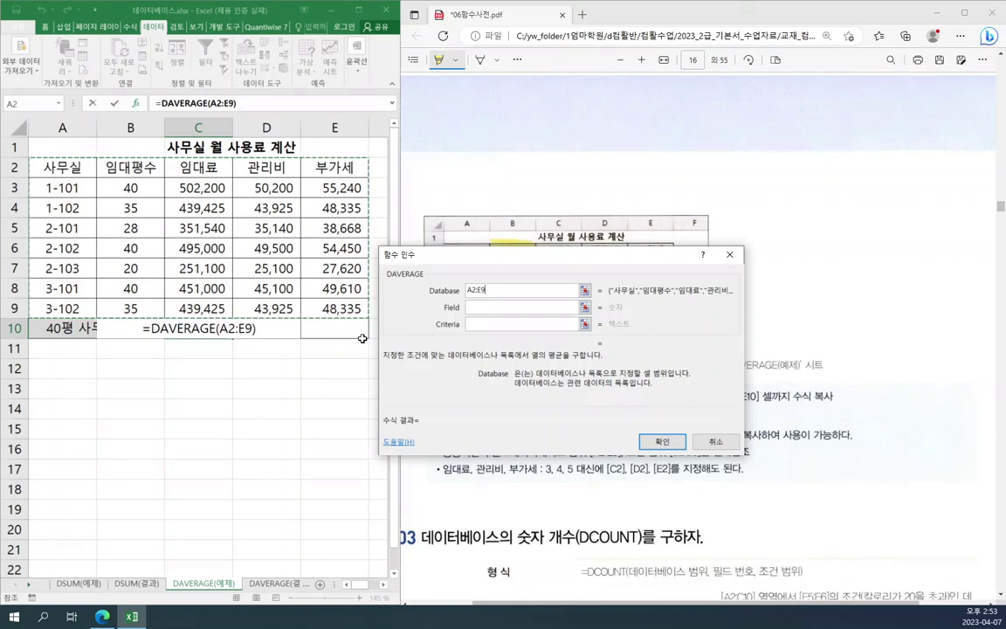
key(F4)
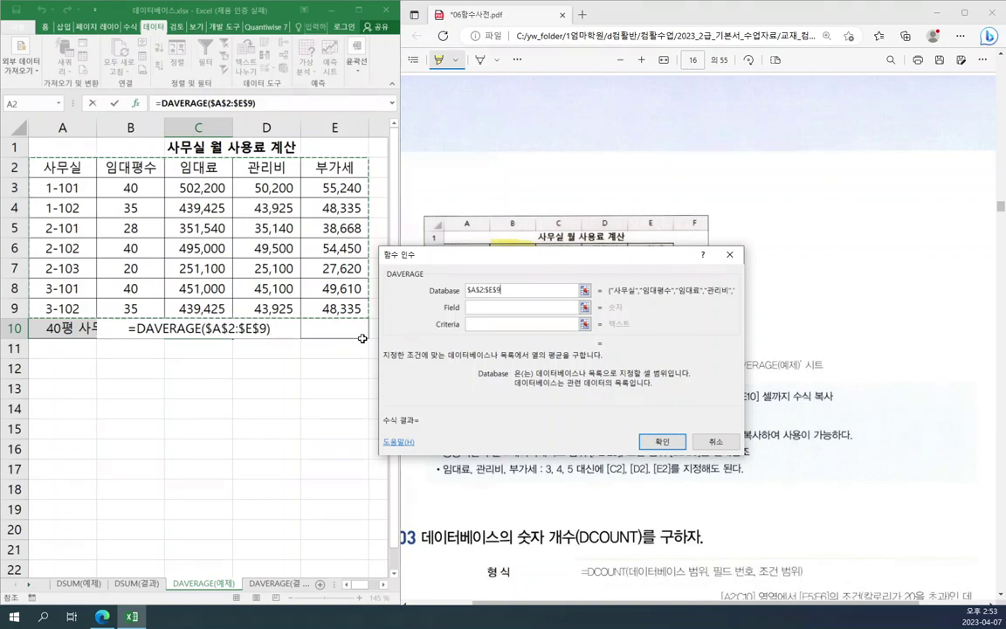
Set the DAVERAGE field to C2 and the criteria to the absolute range $B$2:$B$3, and complete the formula
click(488, 307)
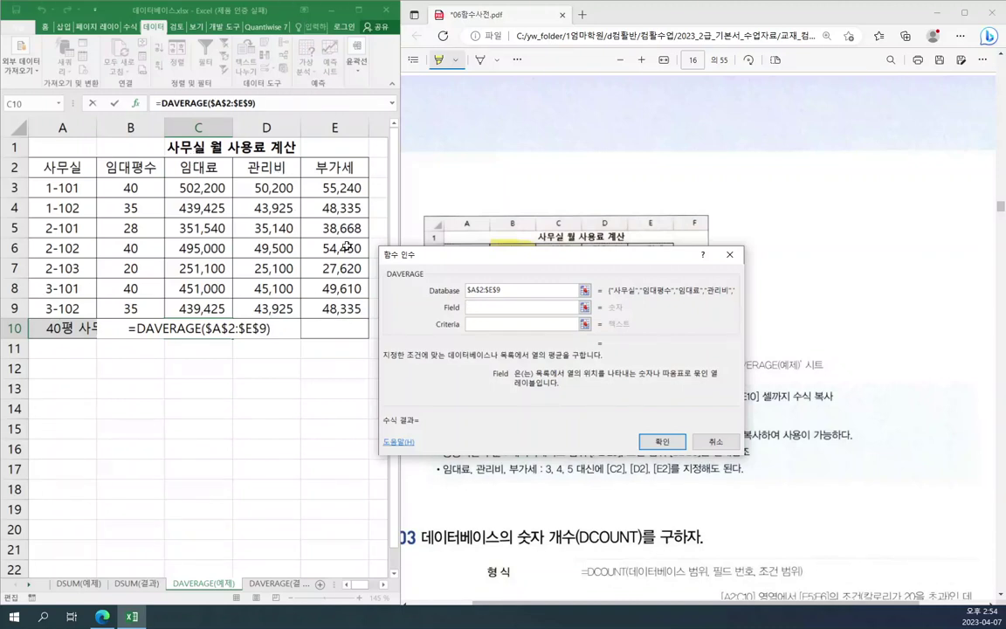
click(194, 167)
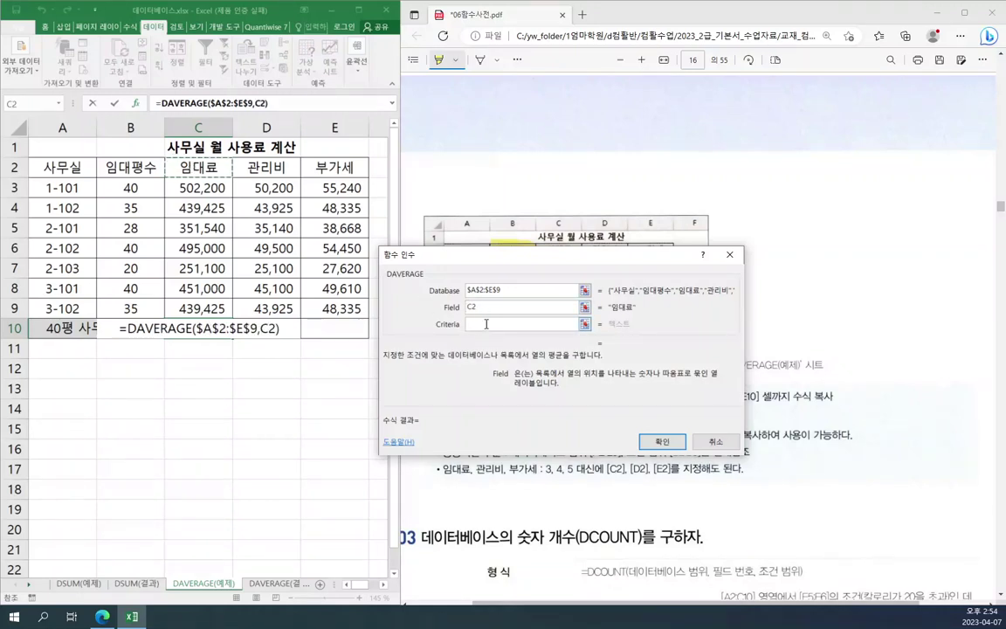
click(486, 324)
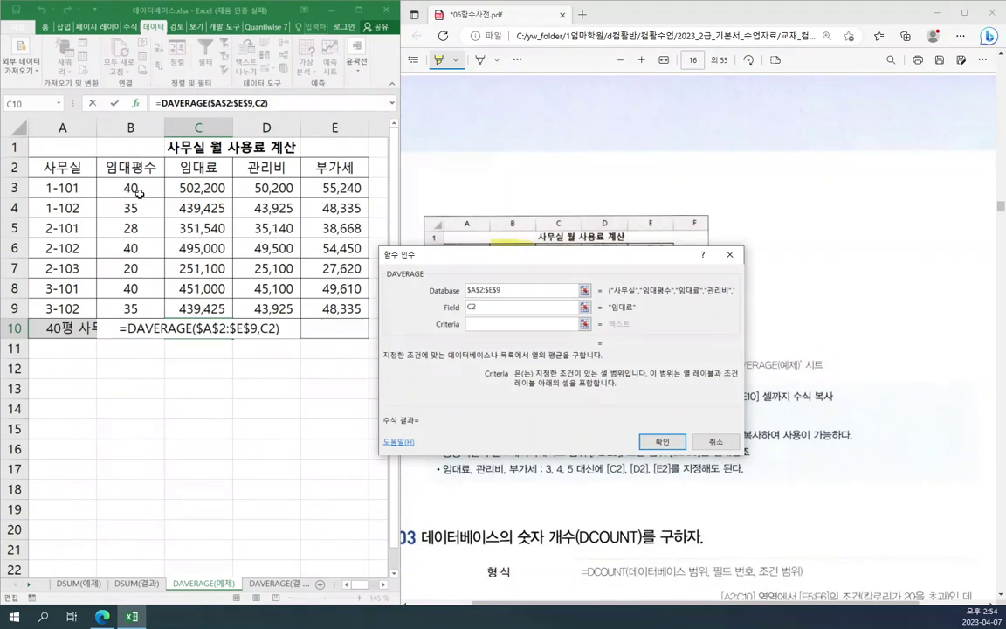
drag(141, 171, 140, 187)
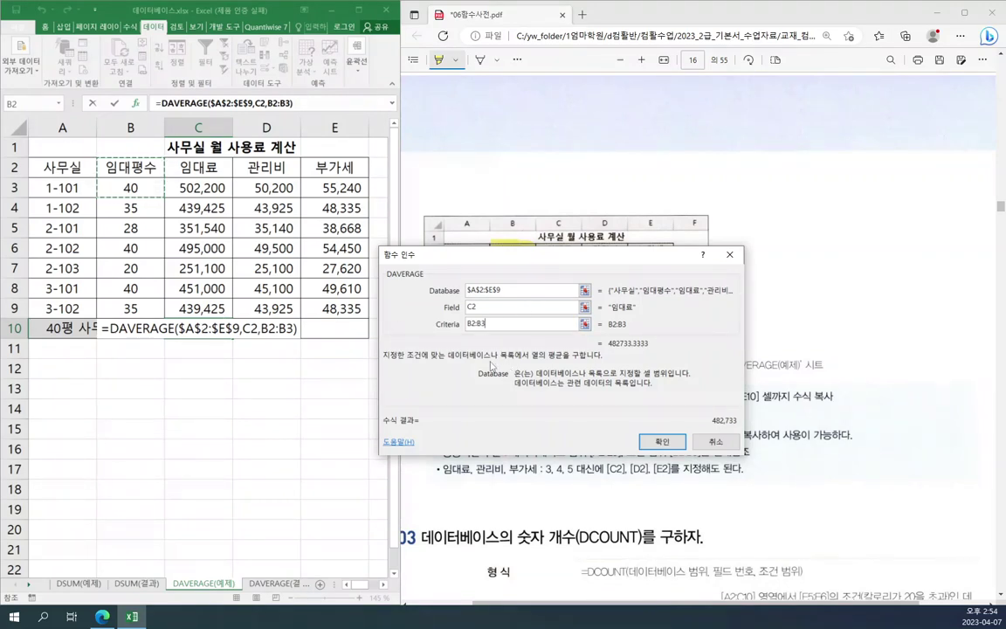
key(F4)
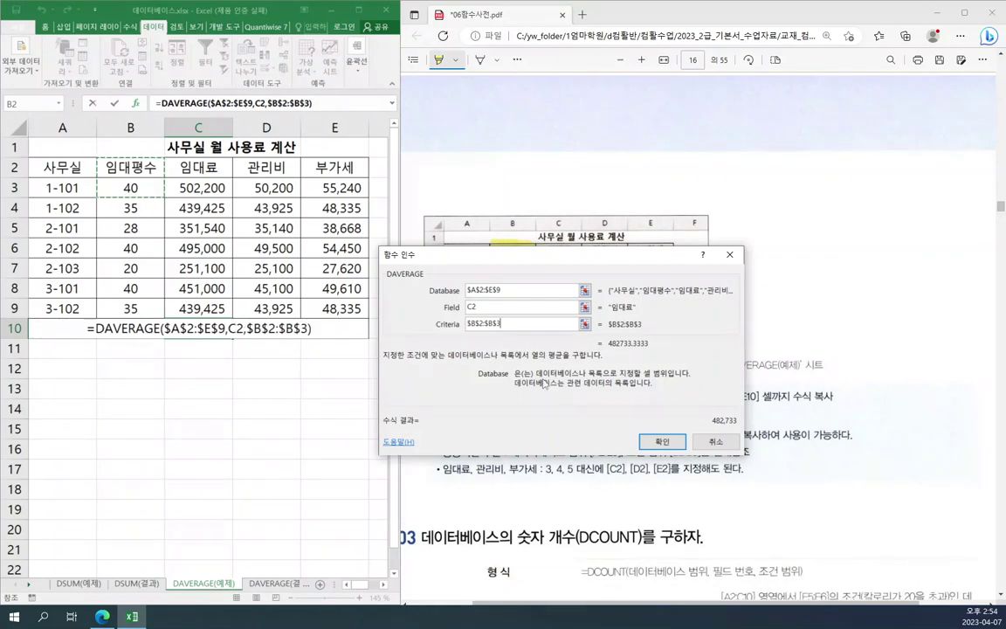
click(661, 442)
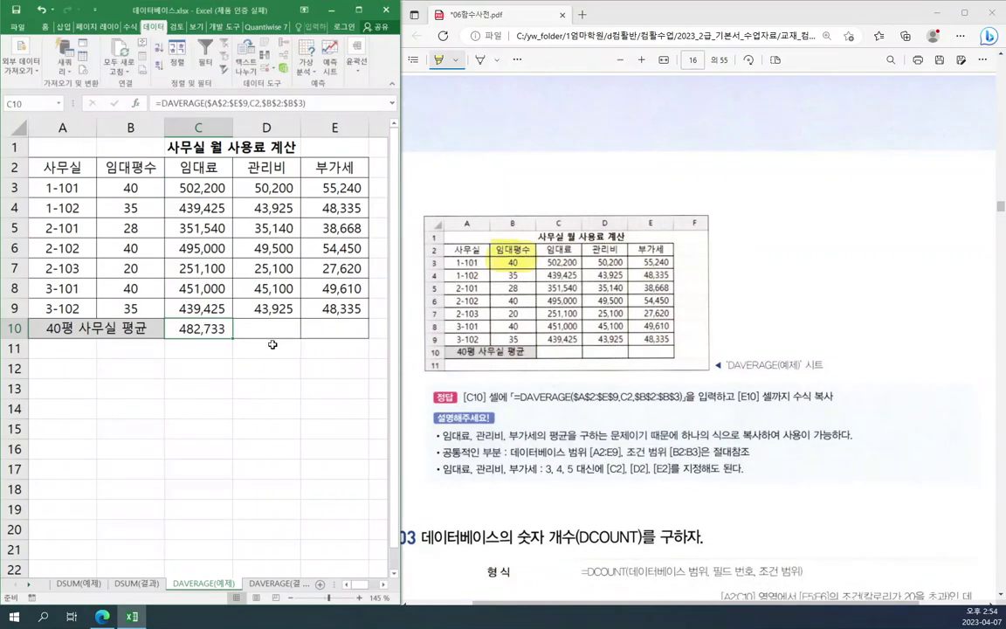
Copy the DAVERAGE formula from C10 across to E10 and check the copied formula in E10
drag(233, 339, 366, 332)
click(344, 324)
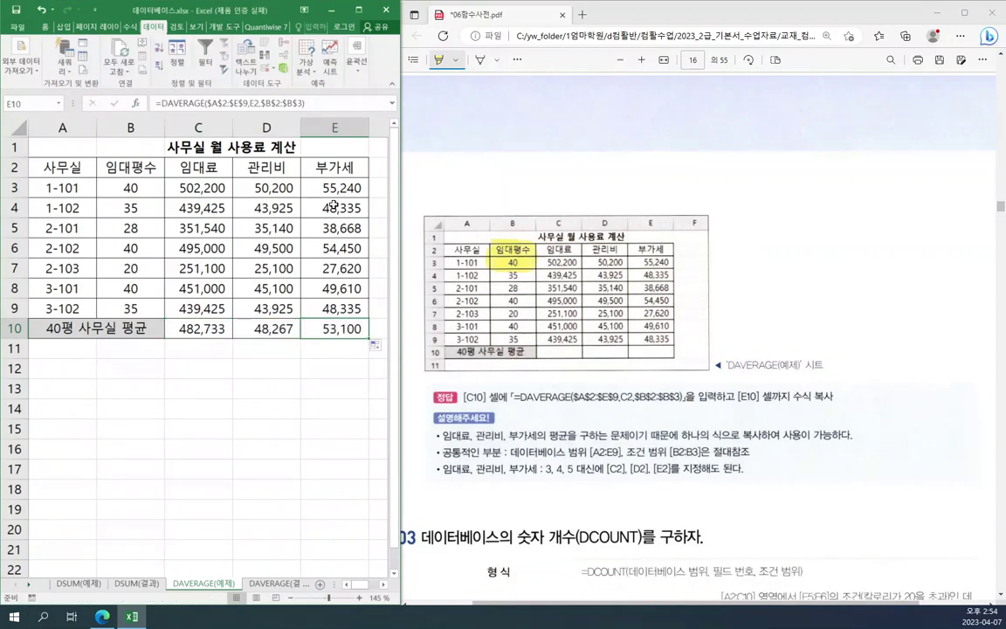
click(297, 355)
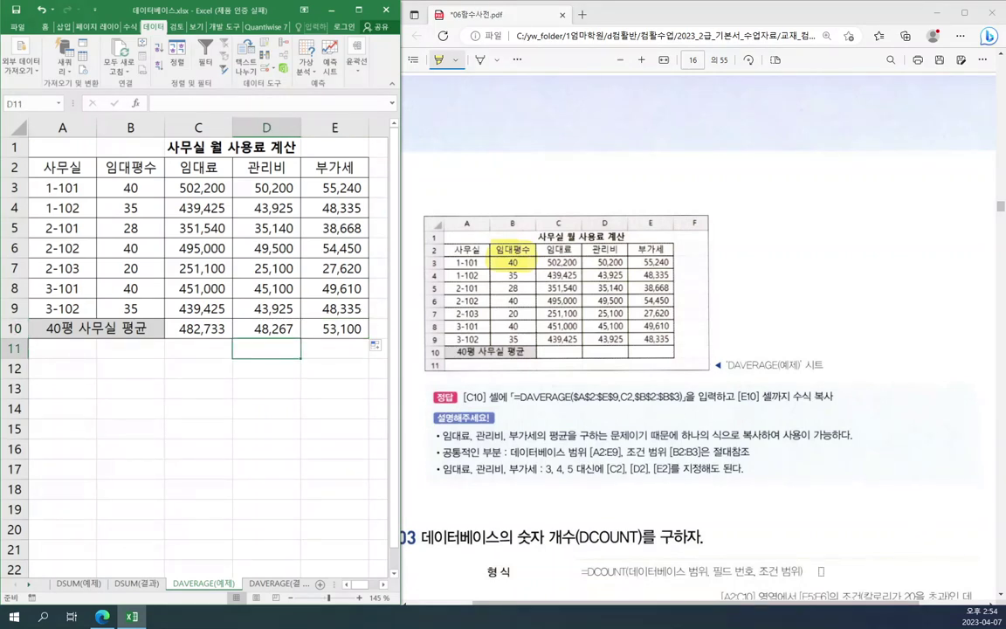
Highlight 'DCOUNT' in the PDF's section 03 heading, the sheet name 'DCOUNT(예제)' and '칼로리가 20을 초과' in the problem text
click(773, 604)
drag(773, 603, 759, 603)
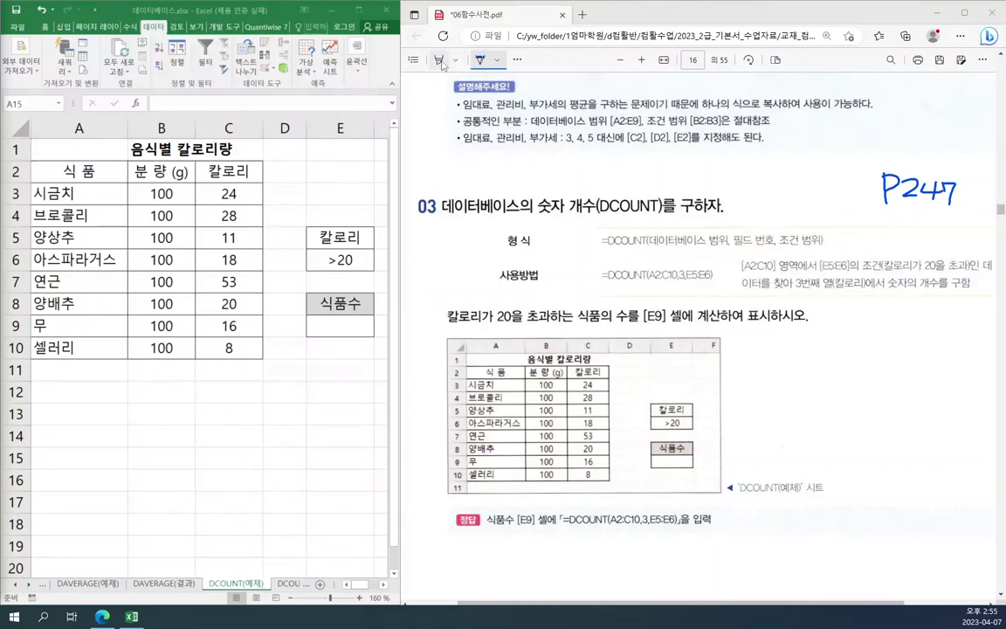
click(439, 62)
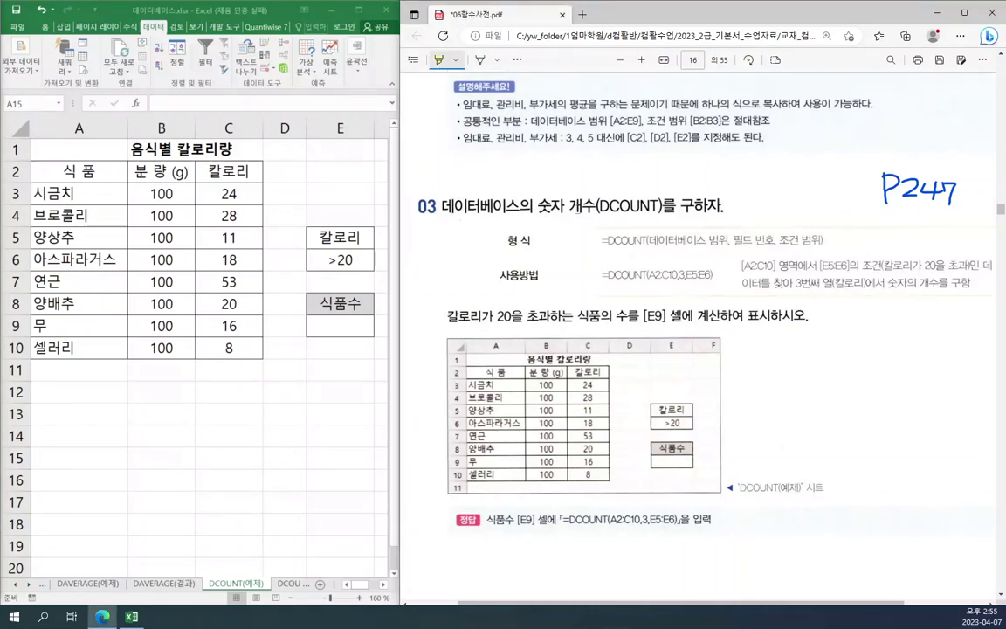
drag(596, 207, 661, 207)
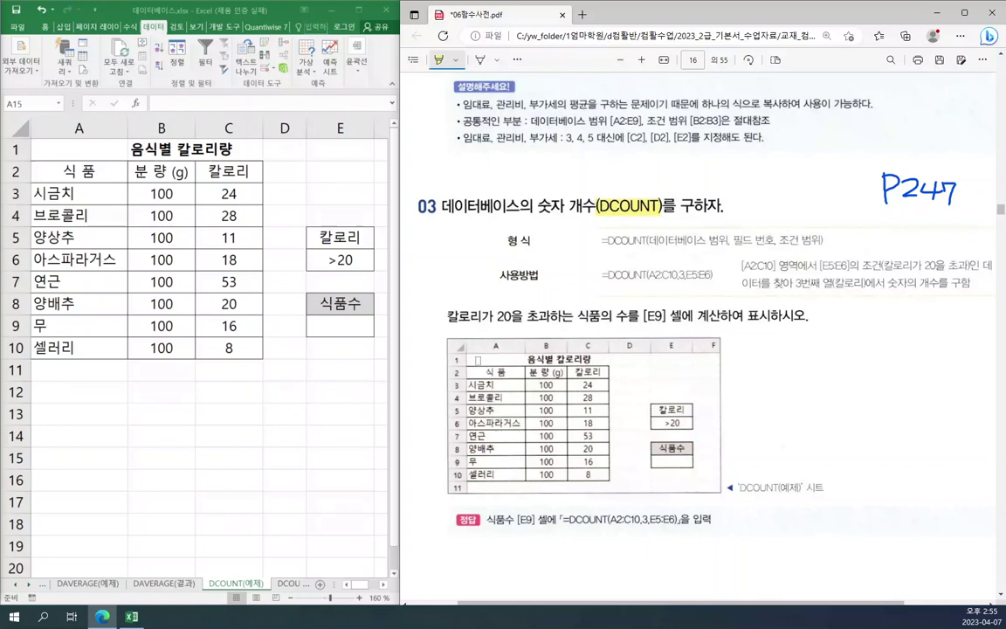
drag(738, 488, 802, 490)
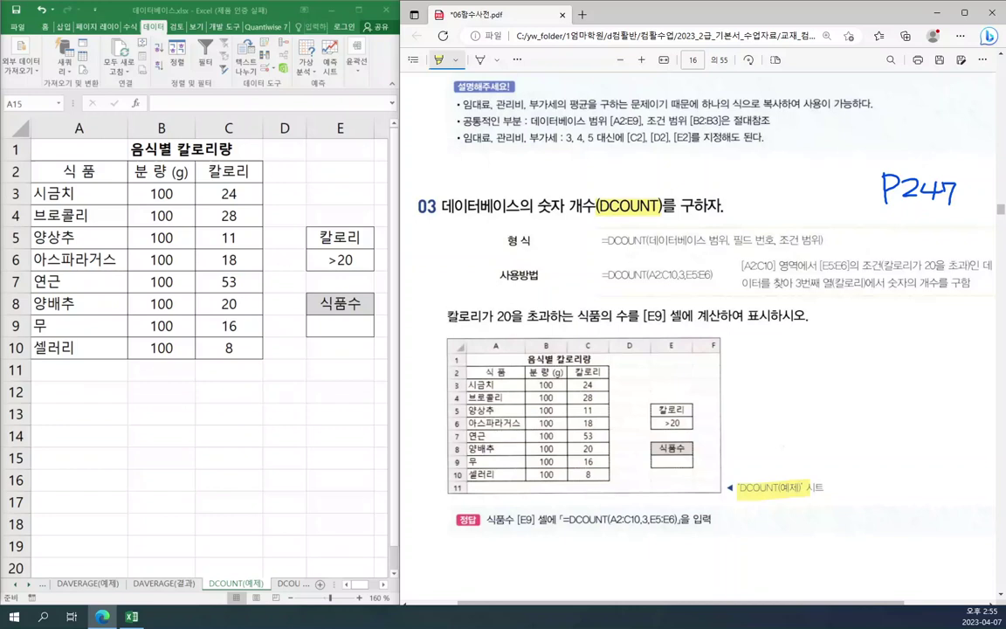
drag(446, 316, 550, 316)
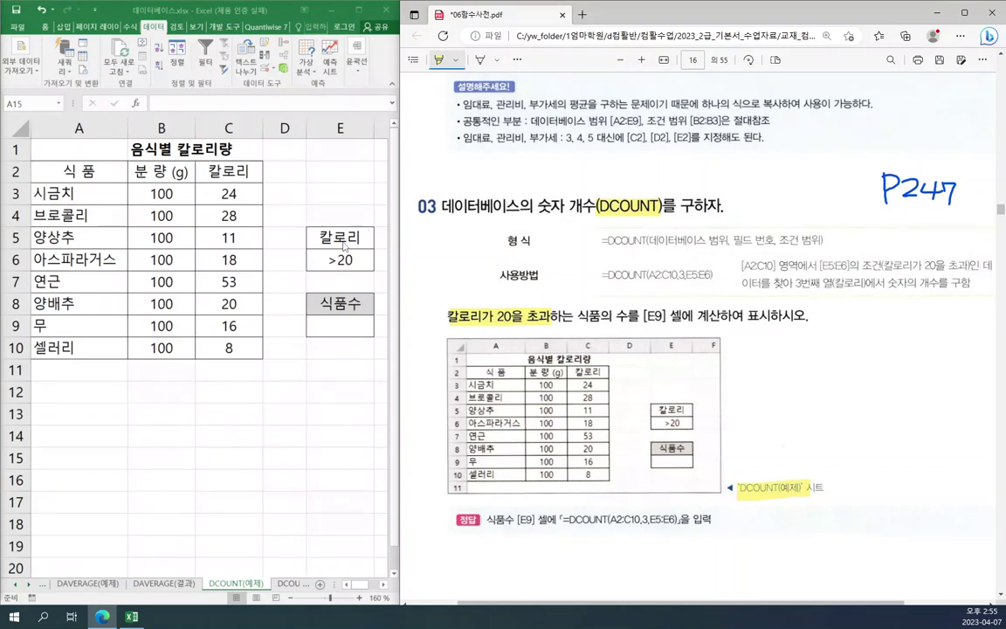
Review the calorie criteria range E5:E6 on the DCOUNT(예제) sheet
click(312, 218)
click(350, 246)
drag(349, 246, 342, 257)
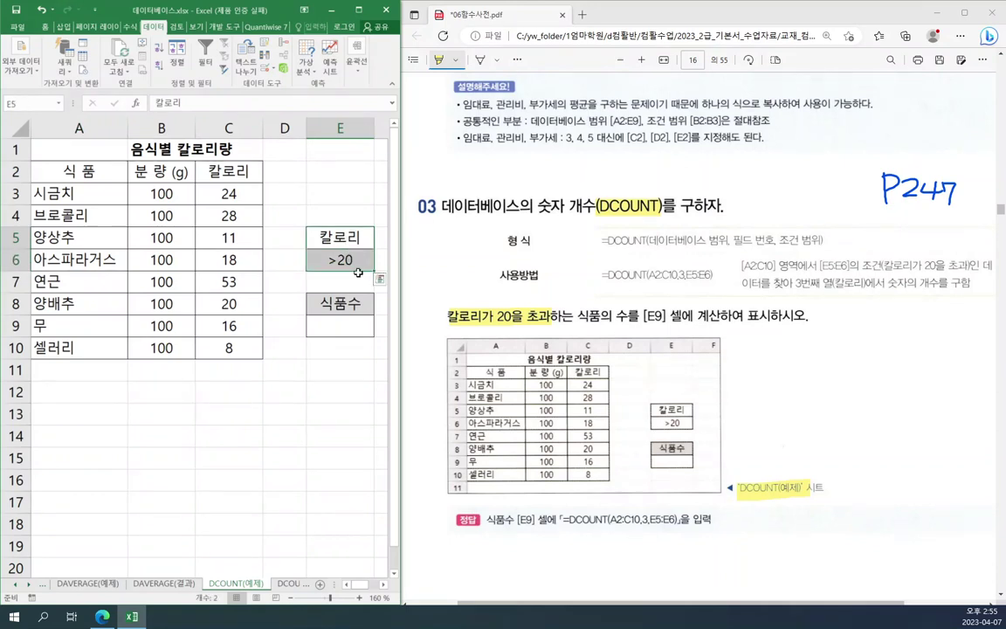
click(349, 390)
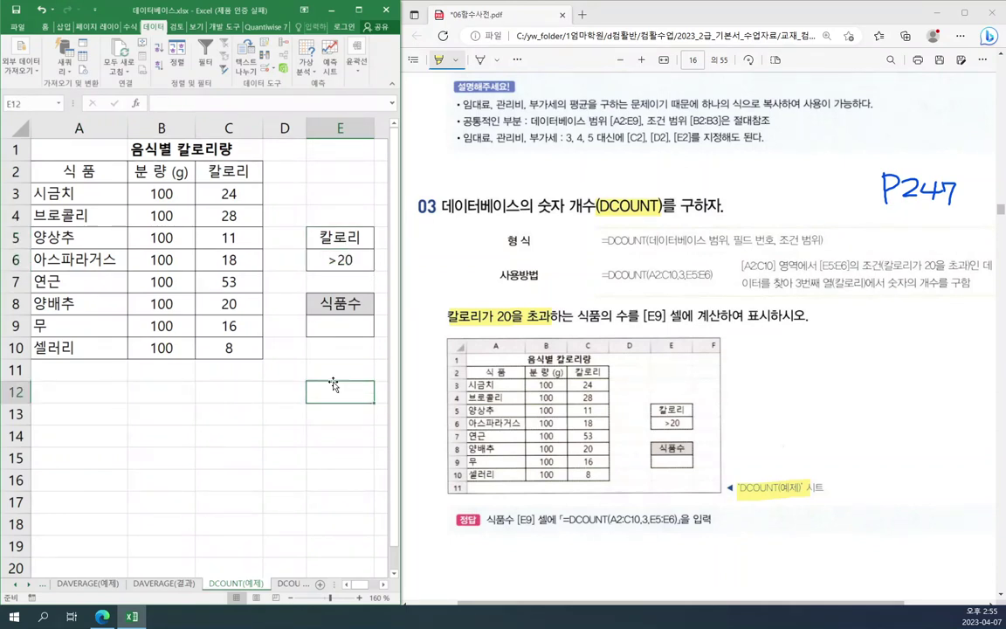
Begin a DCOUNT formula in E9 and set its database argument to A2:C10
click(353, 325)
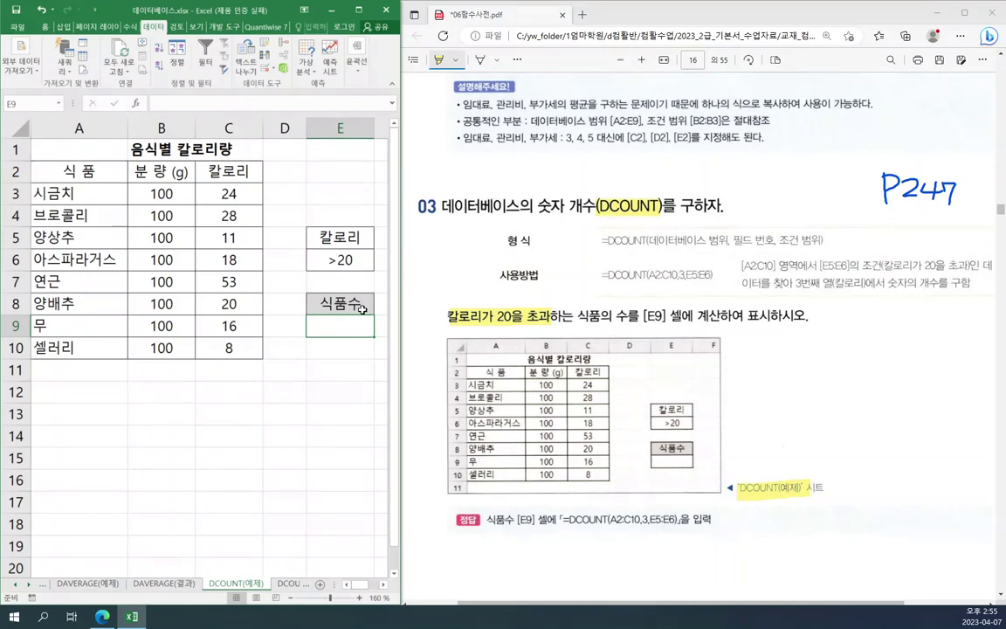
text(=dc)
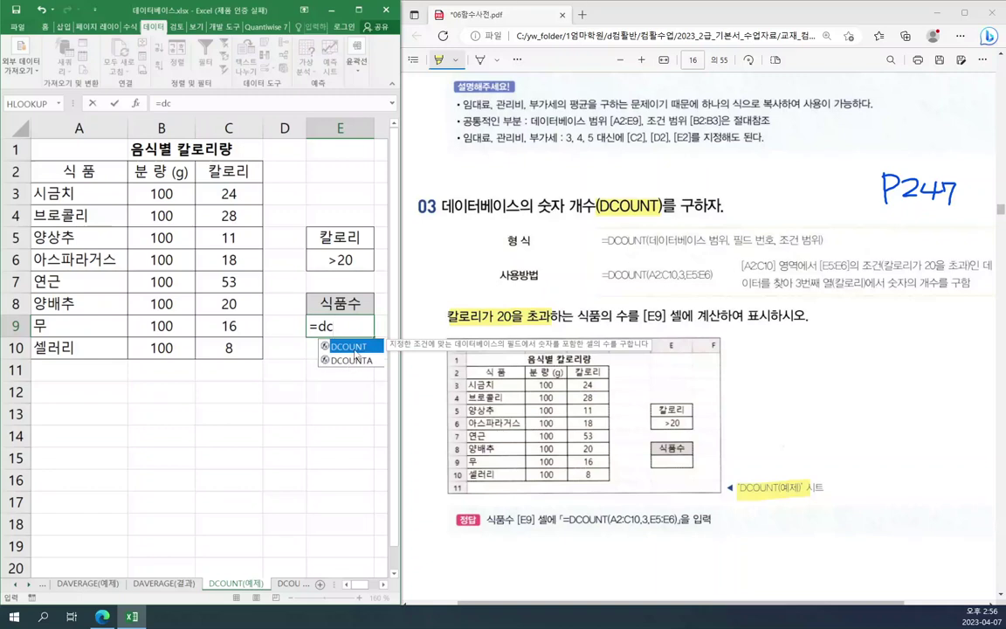
double_click(356, 347)
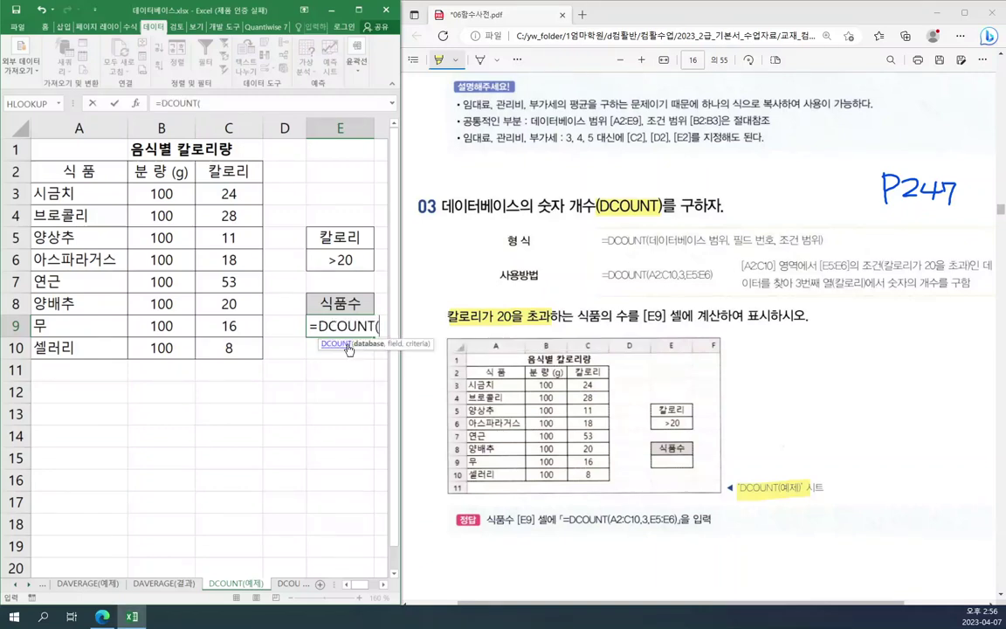
click(135, 103)
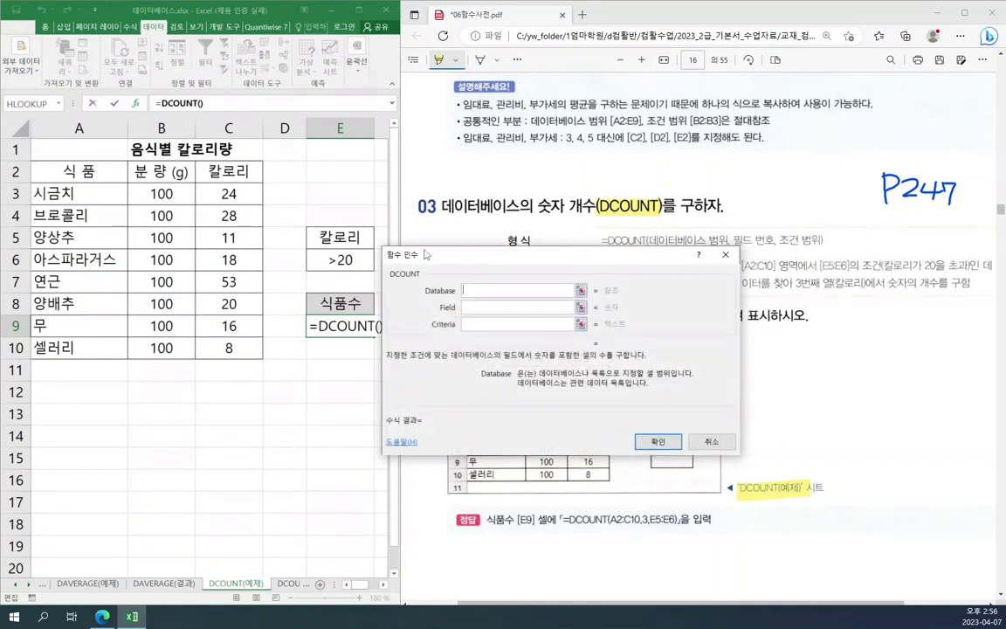
drag(514, 250, 395, 324)
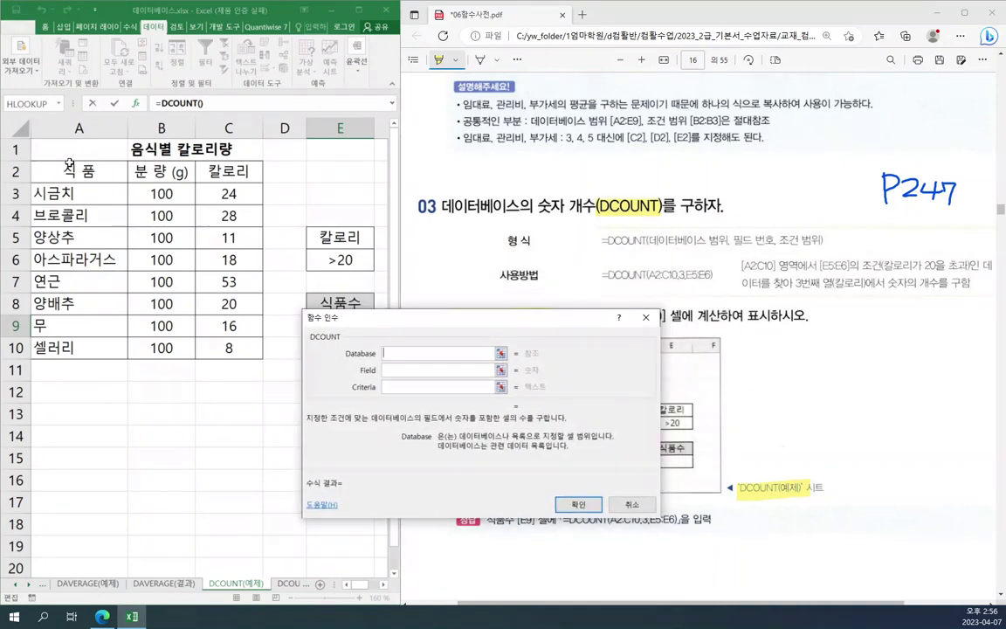
drag(74, 172, 243, 367)
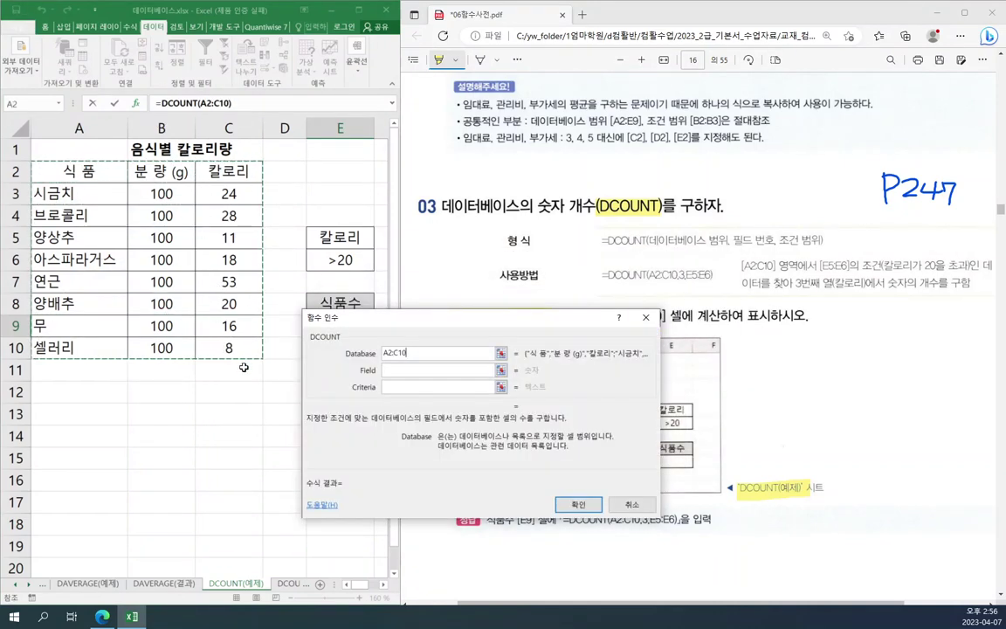
Set the DCOUNT field to C2 and the criteria to E5:E6, and complete the formula
click(410, 369)
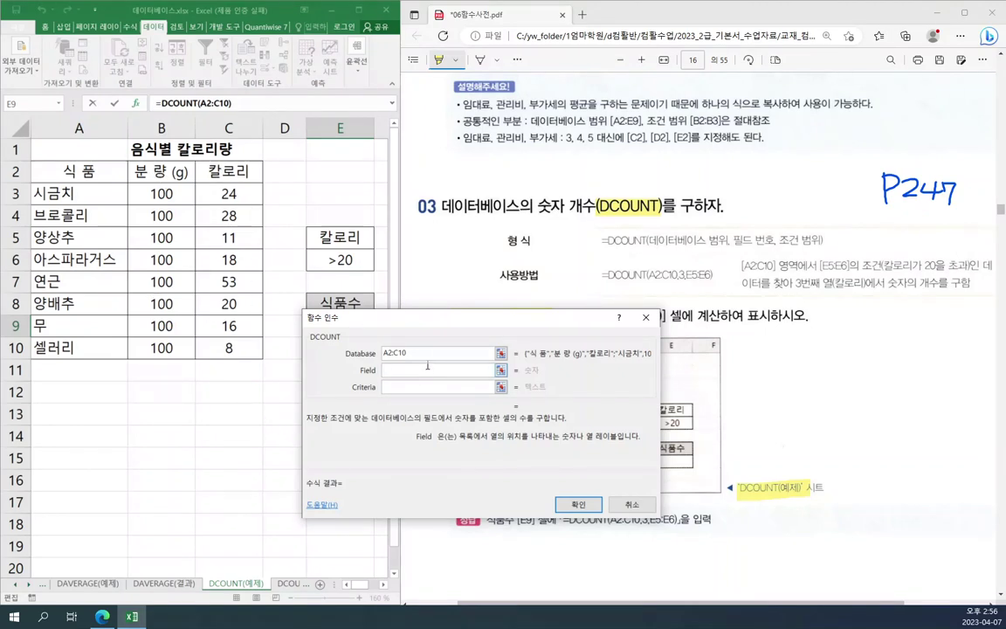
click(227, 172)
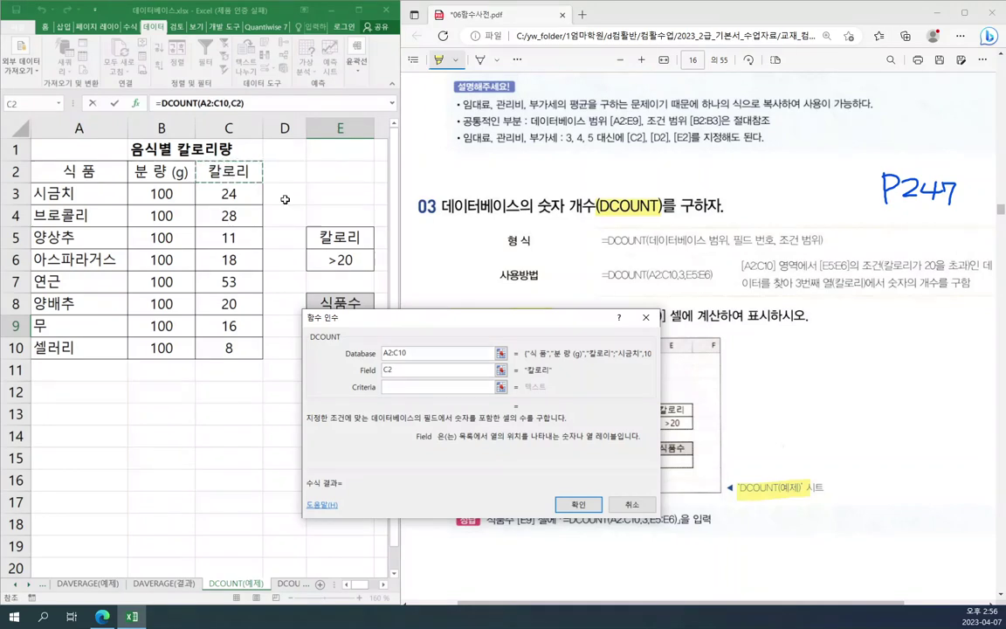
click(432, 388)
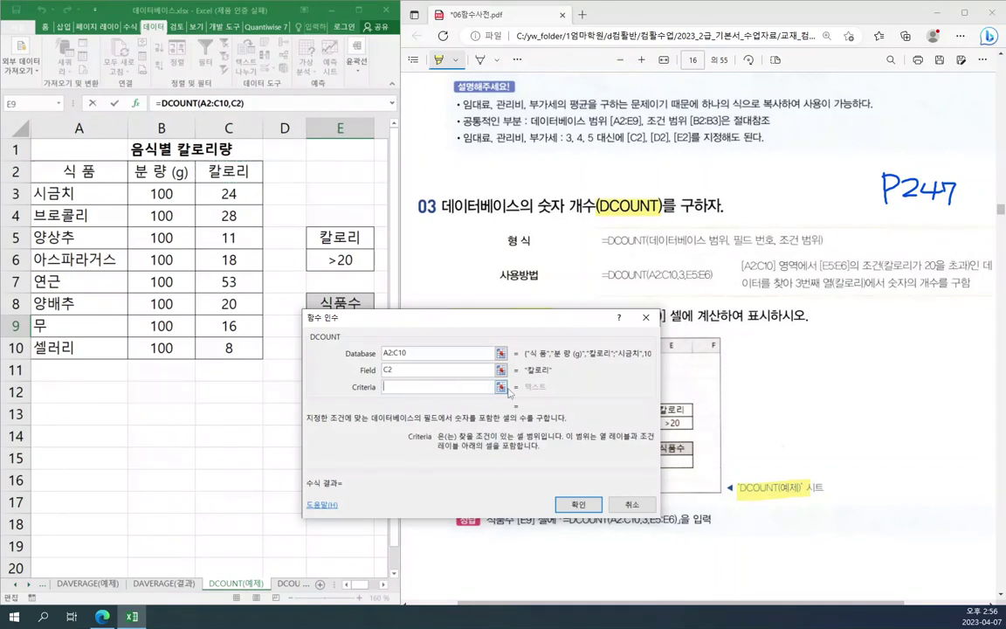
drag(344, 238, 351, 254)
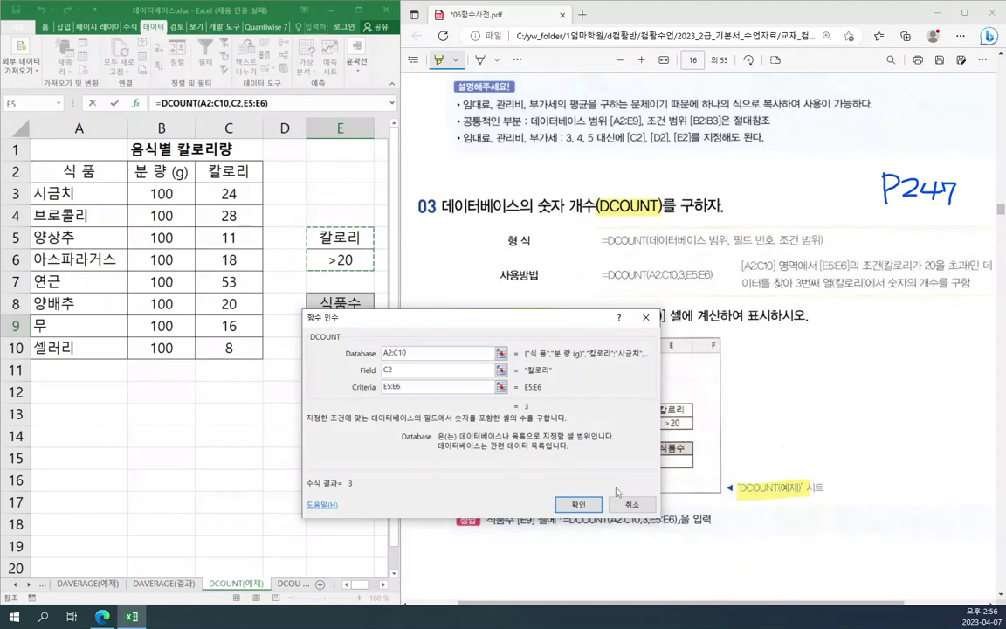
click(598, 506)
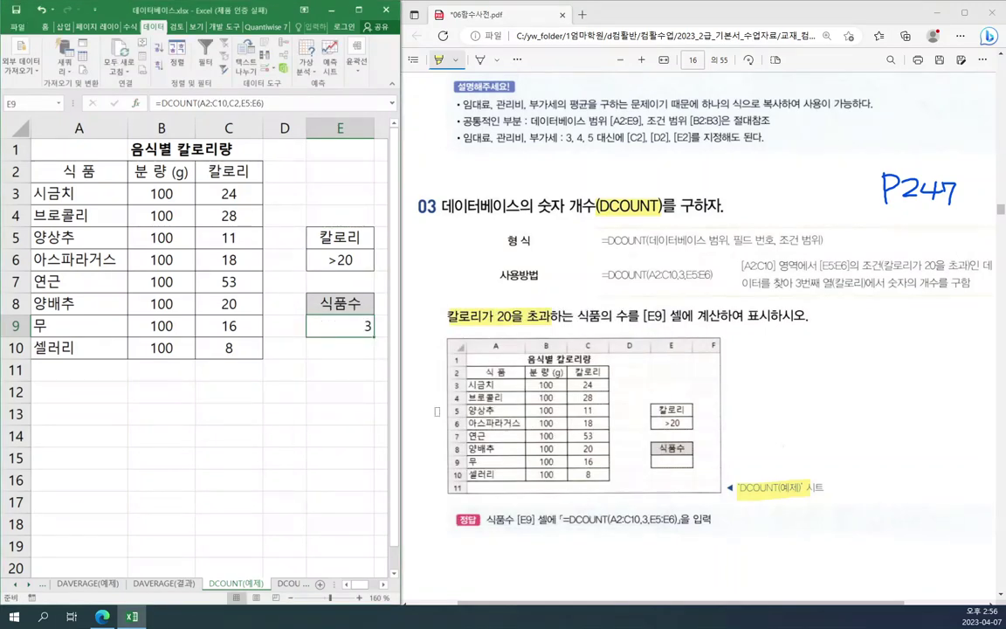
Highlight '공백이 아닌' and 'DCOUNTA' in the PDF's section 04 heading, and the sheet name 'DCOUNTA(예제)' beside the example table
click(792, 417)
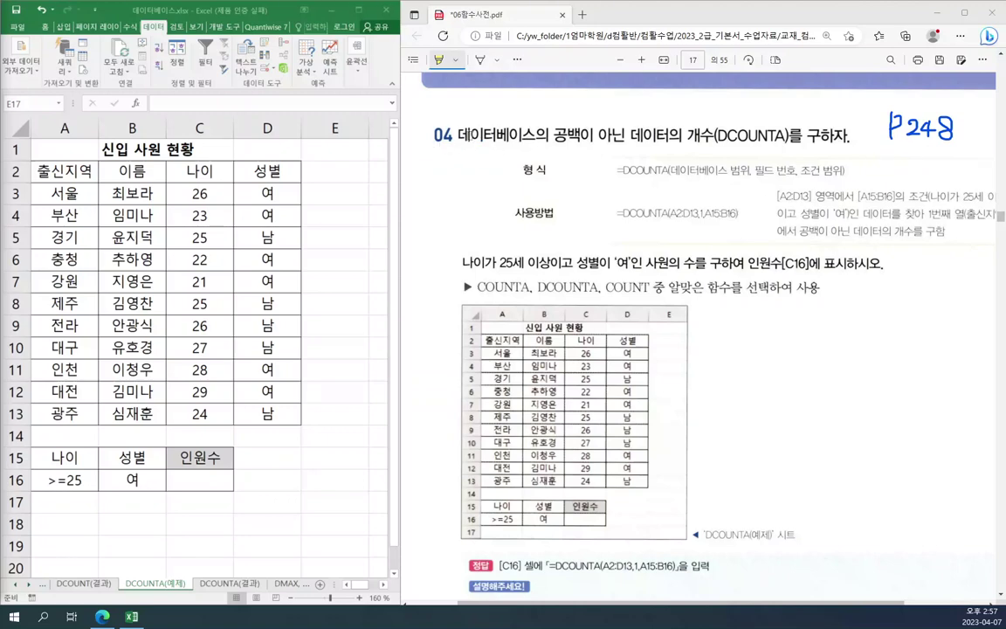
drag(551, 135, 625, 135)
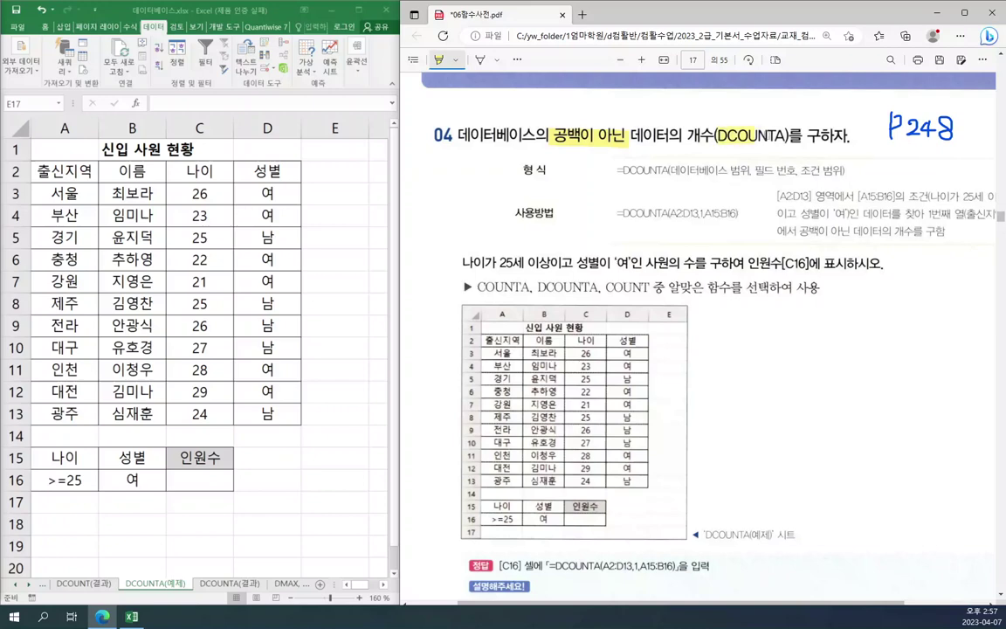
drag(715, 136, 787, 135)
drag(706, 534, 788, 534)
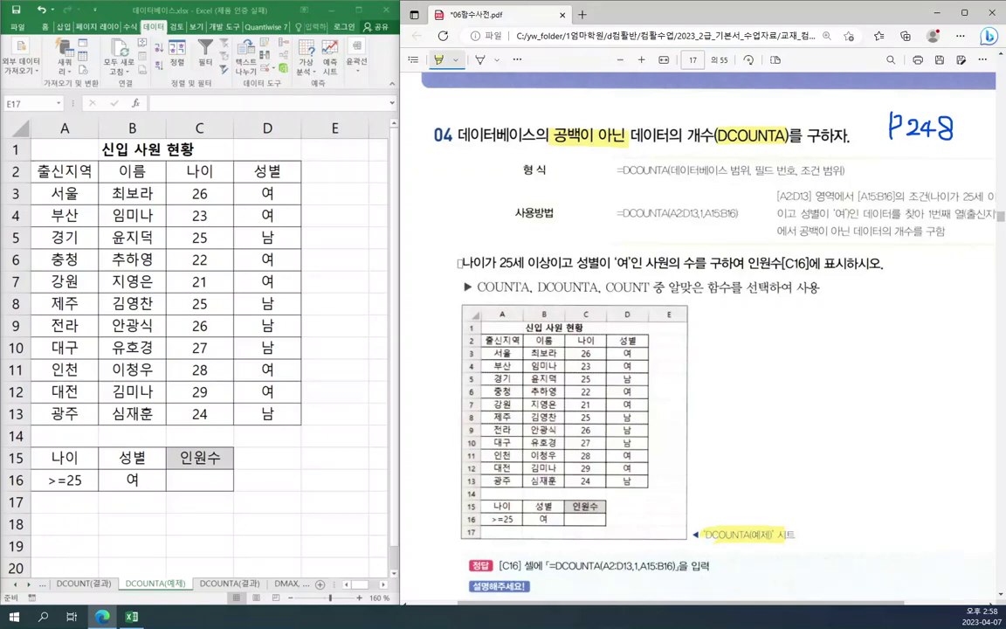
Highlight '나이가 25세 이상이', '성별이 '여'' and '사원의 수' in the PDF's problem sentence, and 'DCOUNTA' in the function choices beneath it
drag(459, 263, 702, 263)
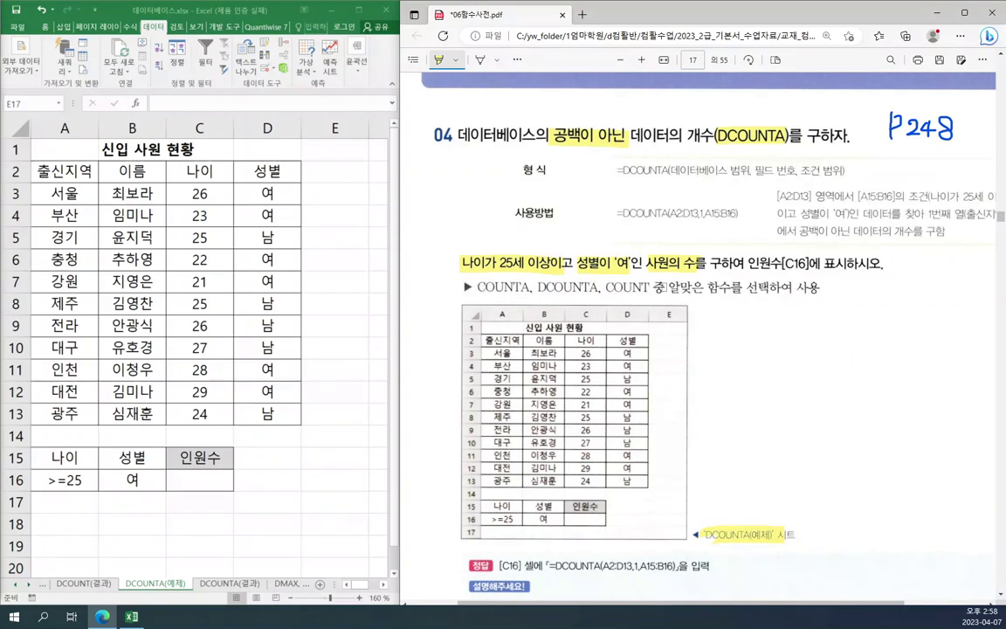
drag(539, 287, 598, 287)
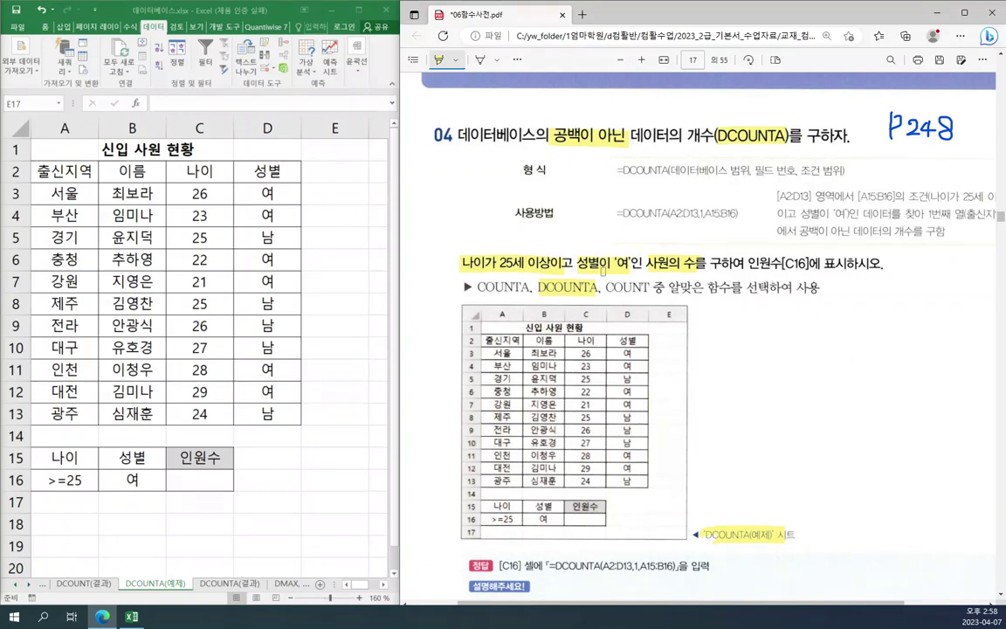
Switch to Excel, begin a DCOUNTA formula in C16 on the DCOUNTA(예제) sheet, and set its database argument to A2:D13
drag(78, 454, 131, 479)
click(334, 458)
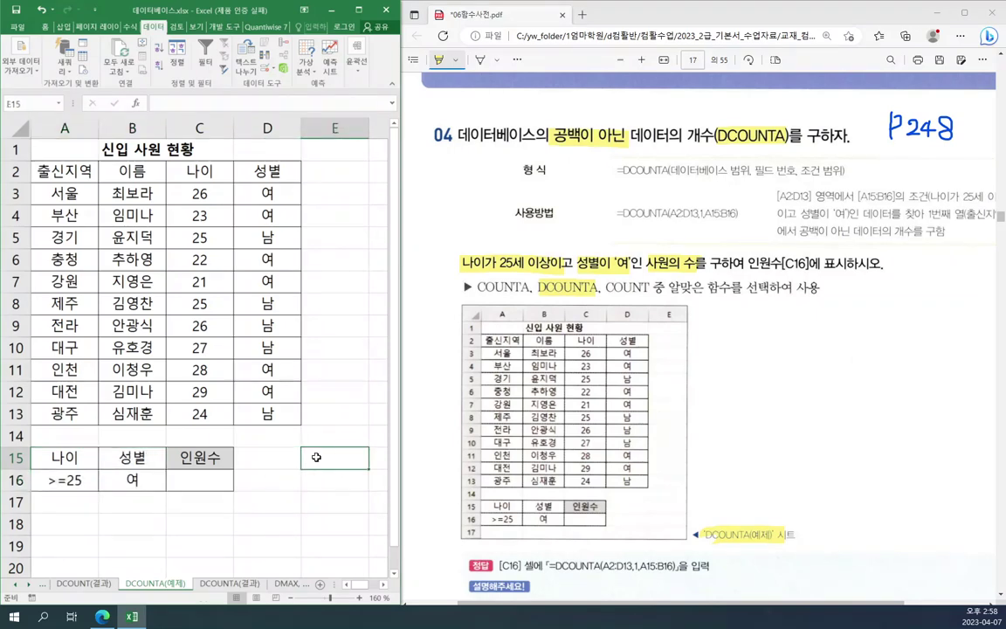
click(220, 481)
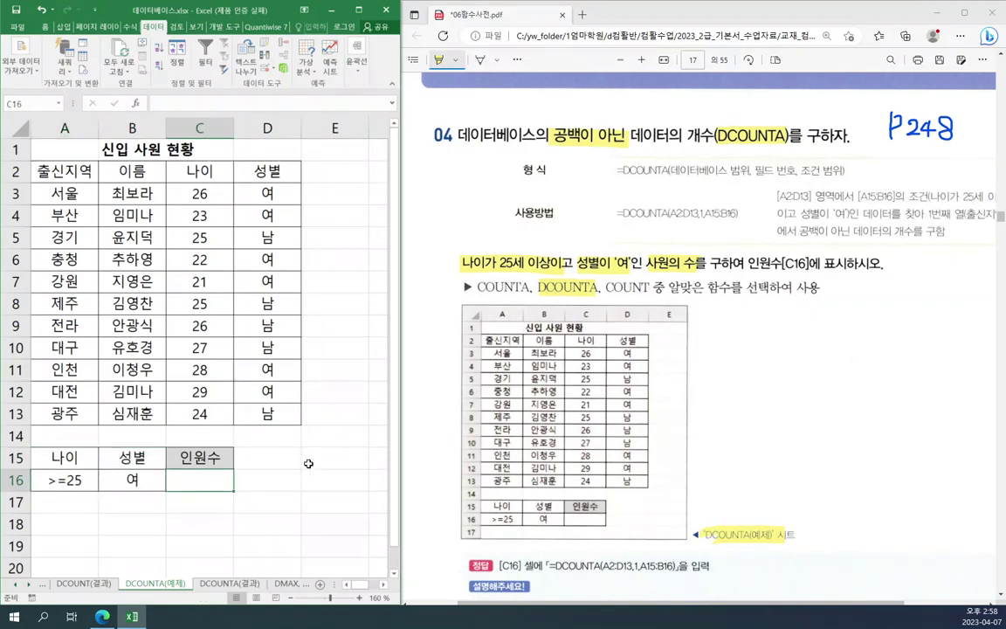
text(=dc)
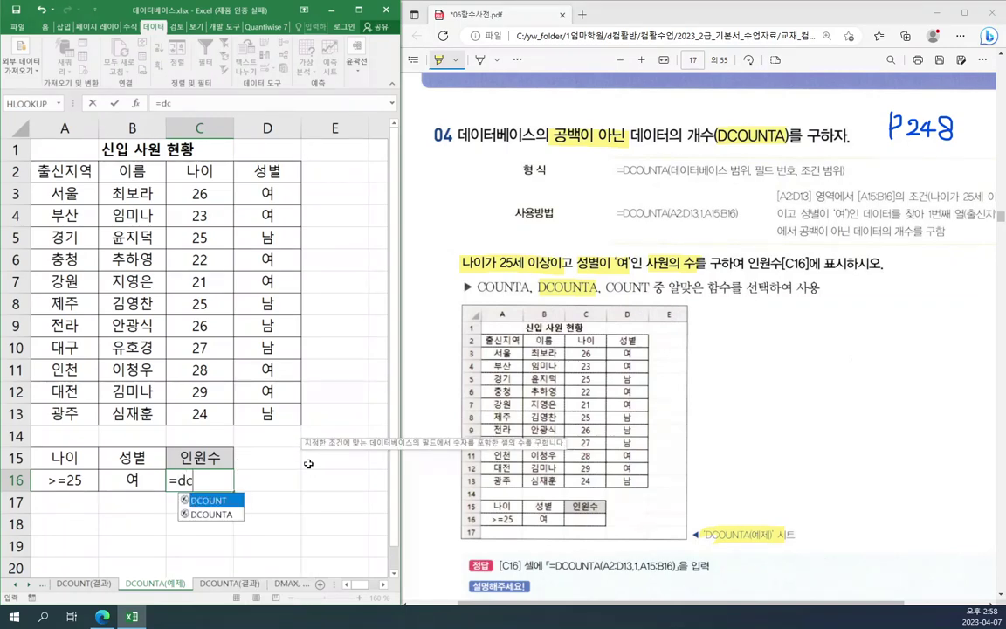
double_click(223, 520)
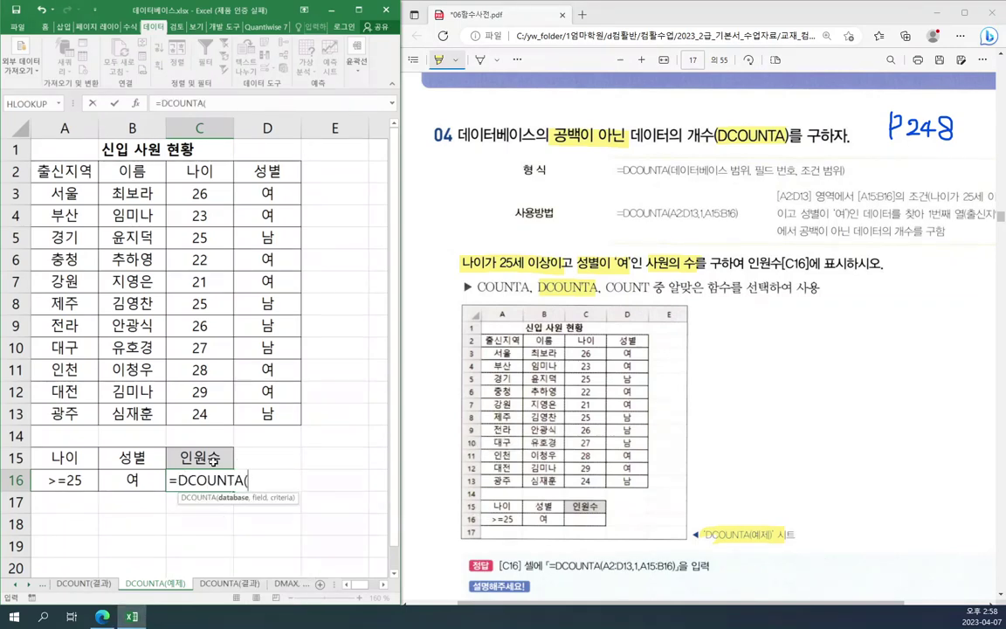
click(135, 103)
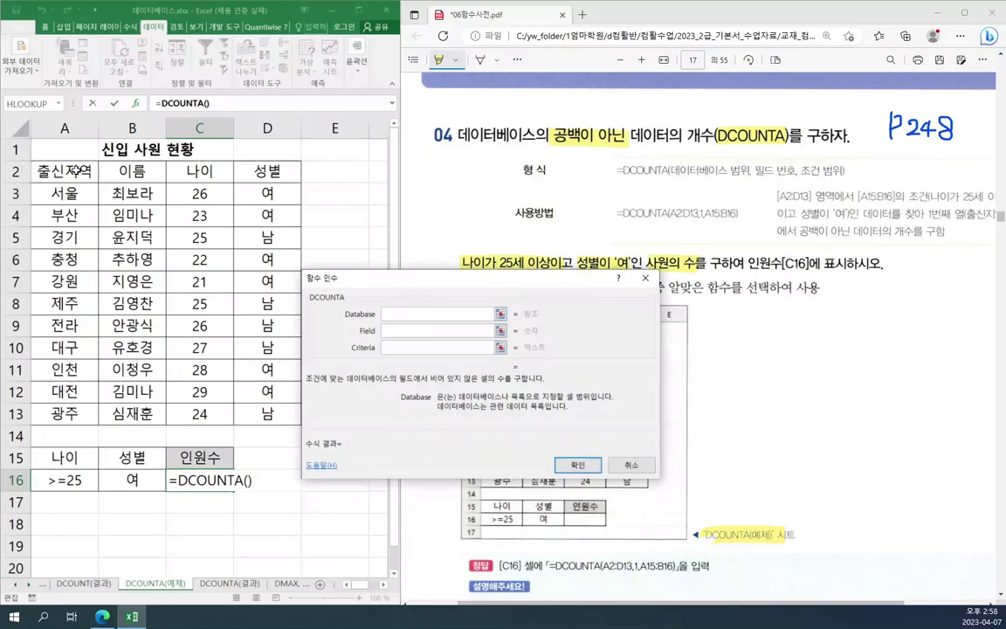
drag(68, 171, 267, 413)
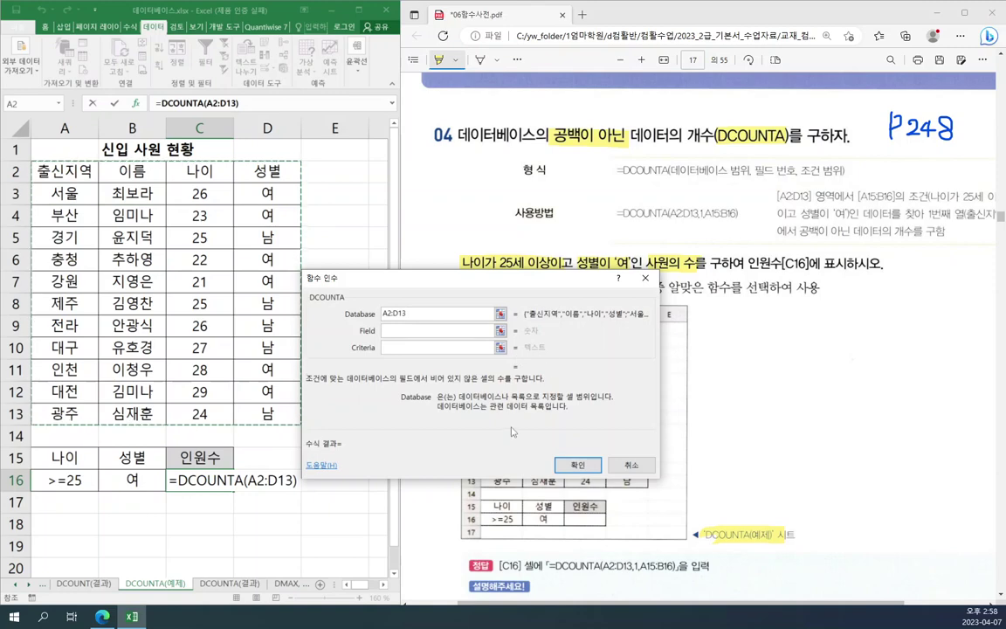
Set the DCOUNTA field to B2 and the criteria to A15:B16, and complete the formula
click(398, 330)
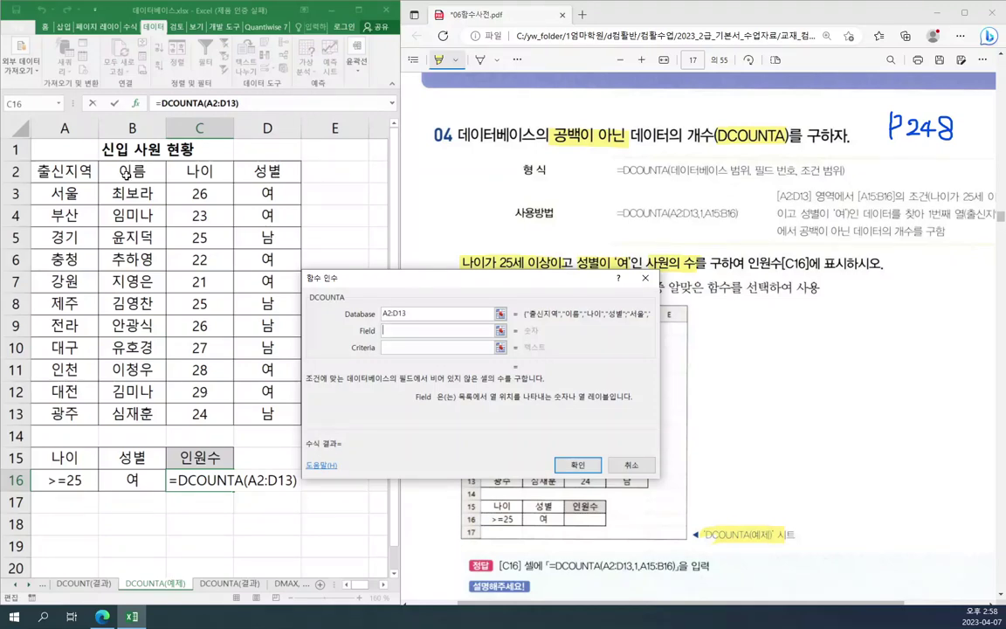
click(126, 173)
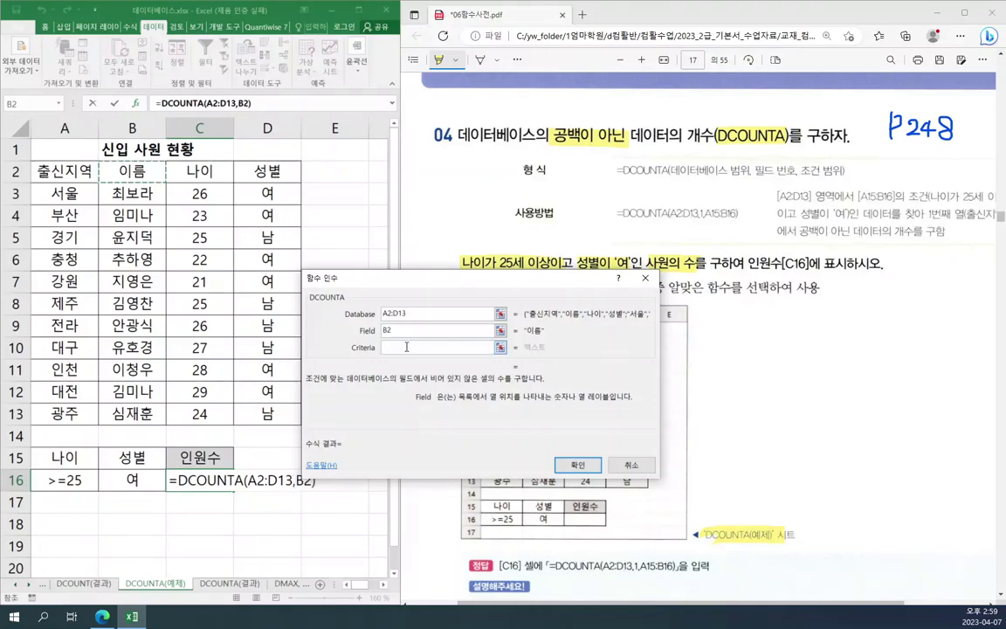
click(406, 346)
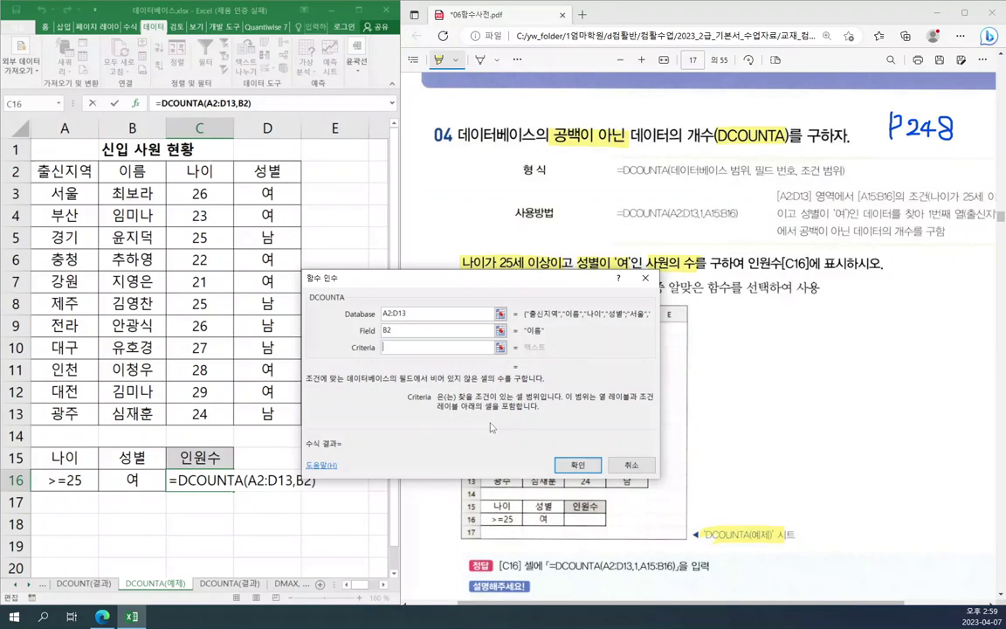
drag(63, 457, 132, 481)
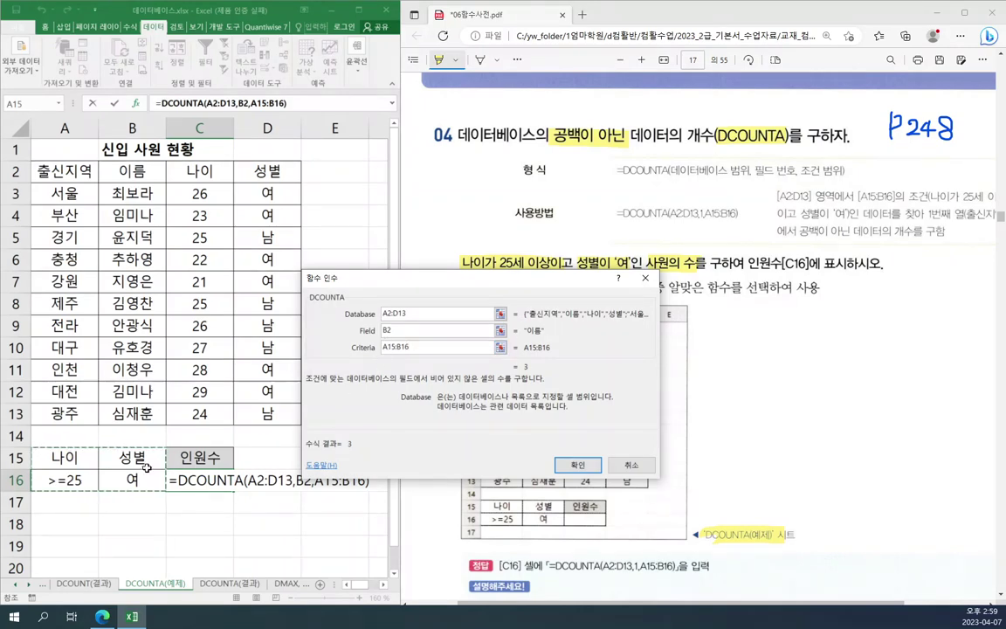
click(587, 465)
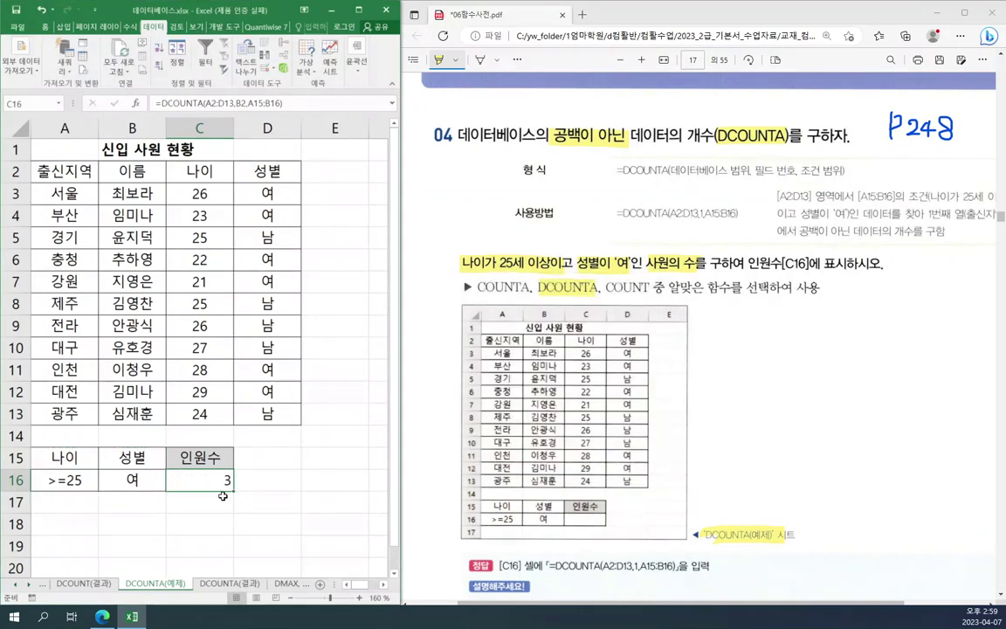